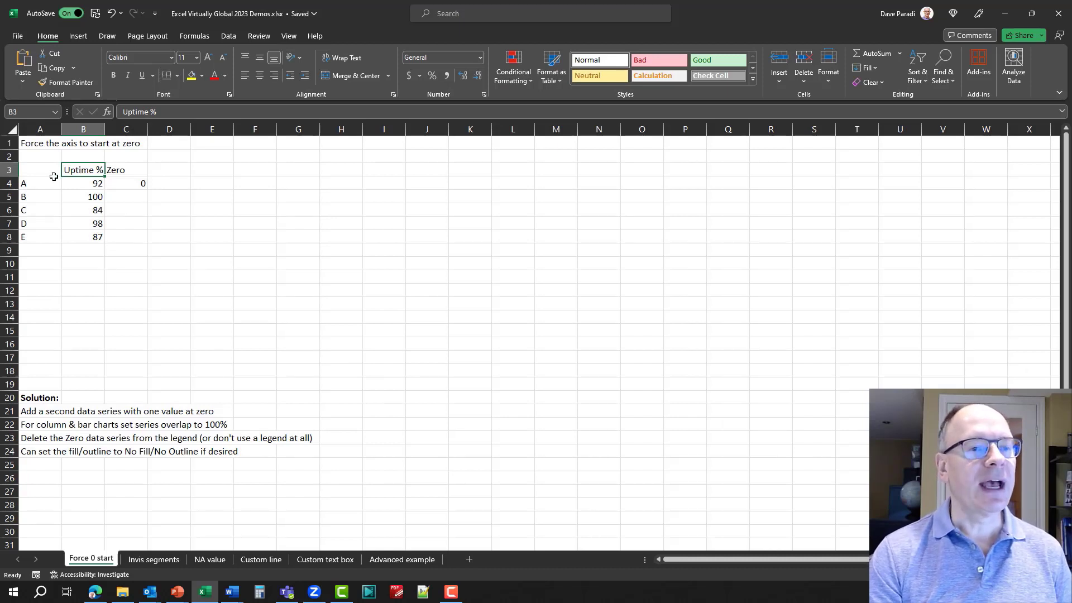
pyautogui.moveTo(53, 183); pyautogui.dragTo(53, 234)
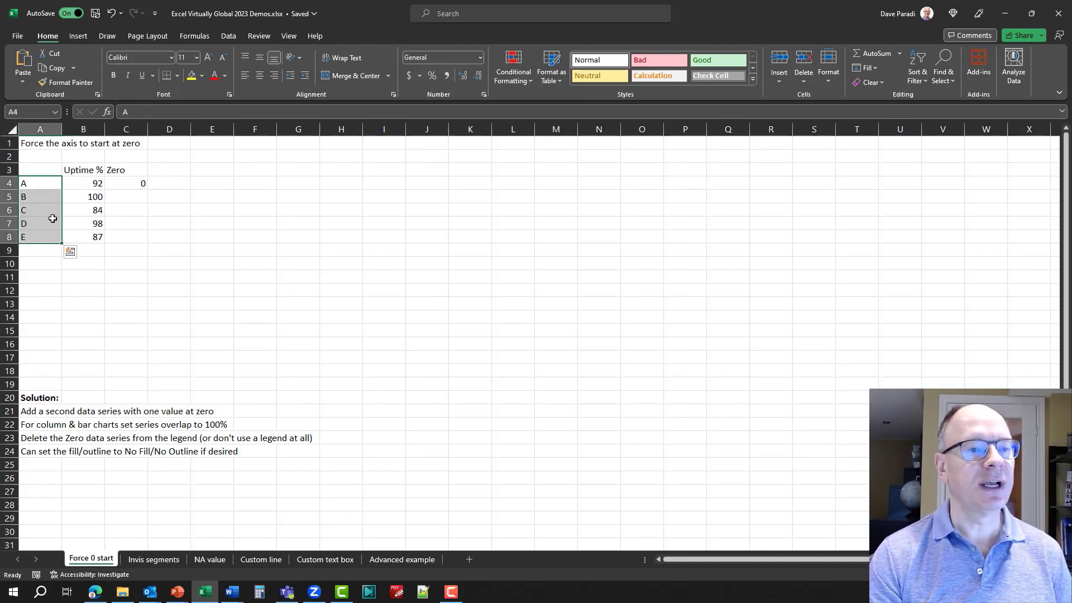
pyautogui.click(90, 171)
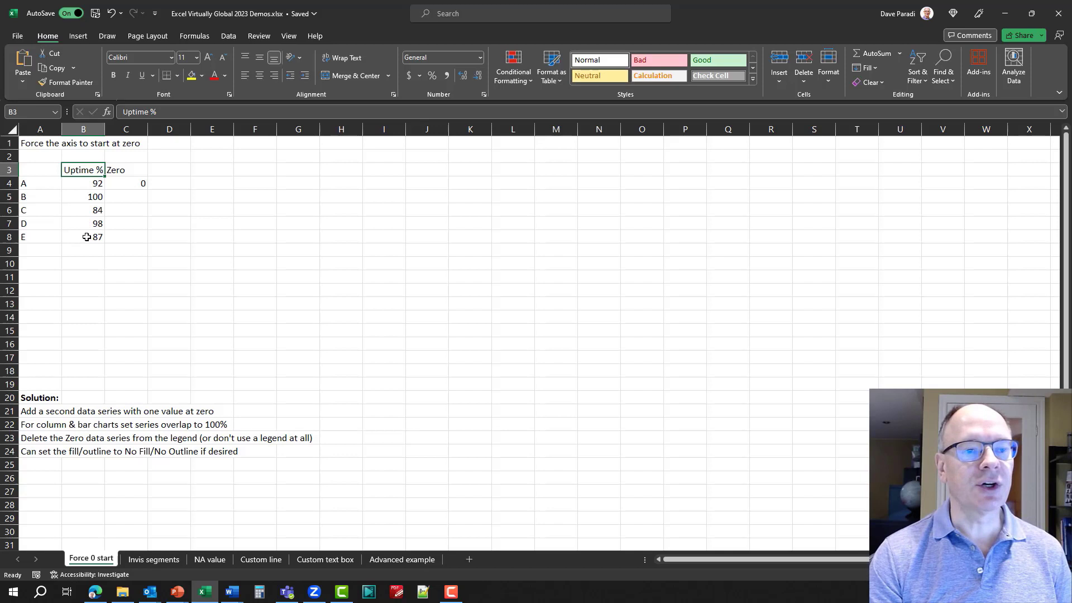
pyautogui.moveTo(37, 170); pyautogui.dragTo(84, 237)
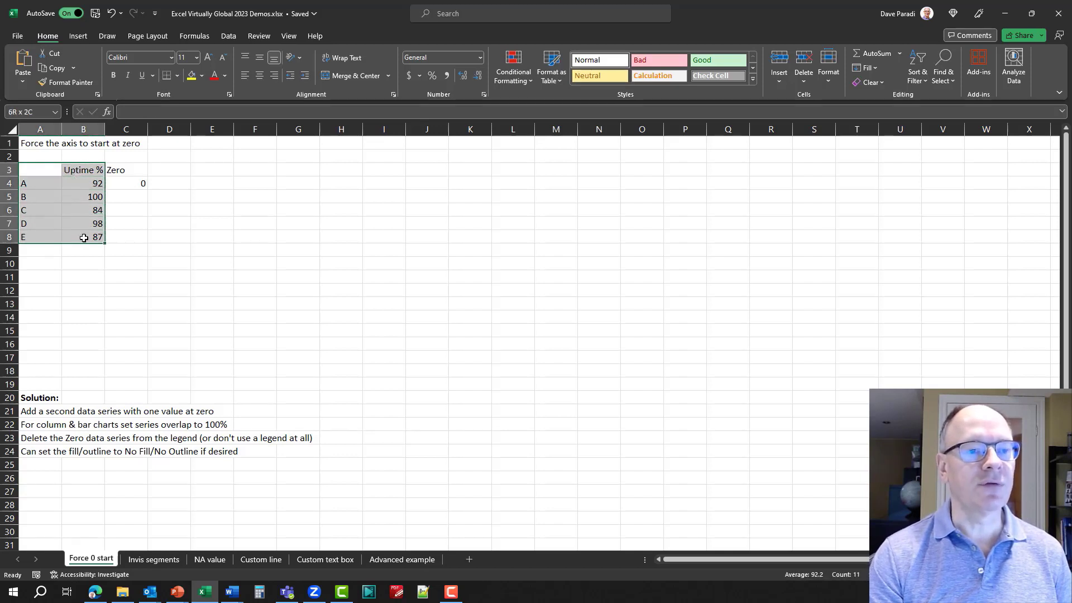
pyautogui.click(80, 37)
pyautogui.click(360, 54)
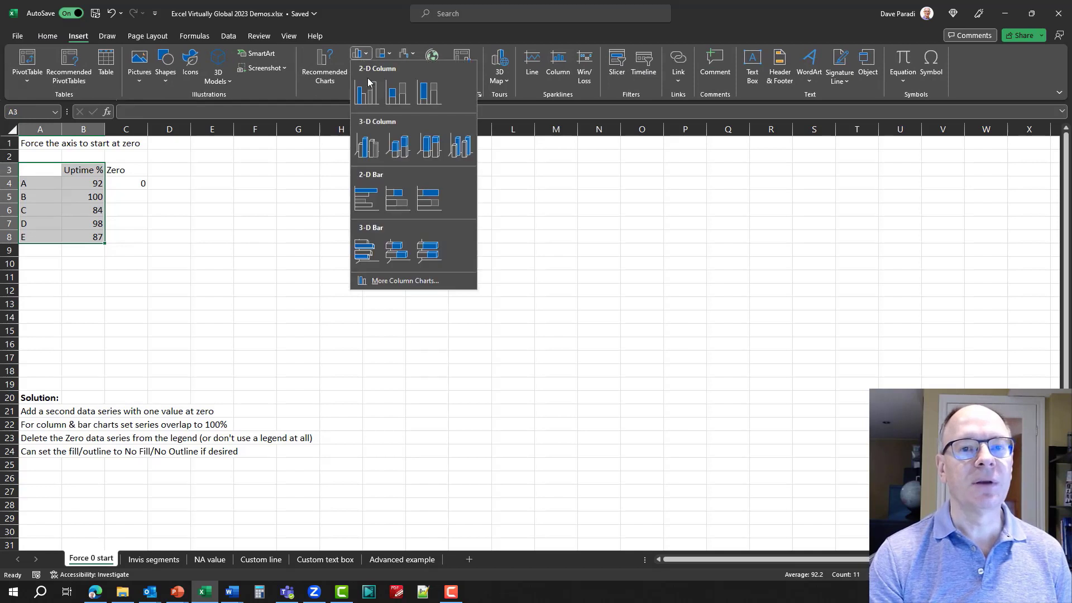
pyautogui.click(370, 93)
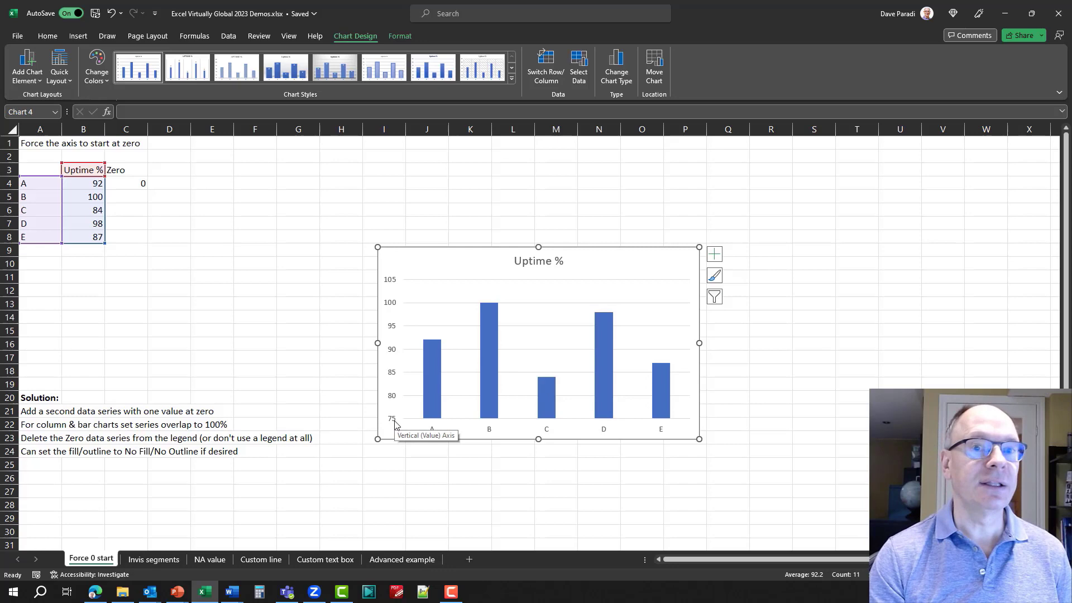
pyautogui.hotkey('ctrl', 'z')
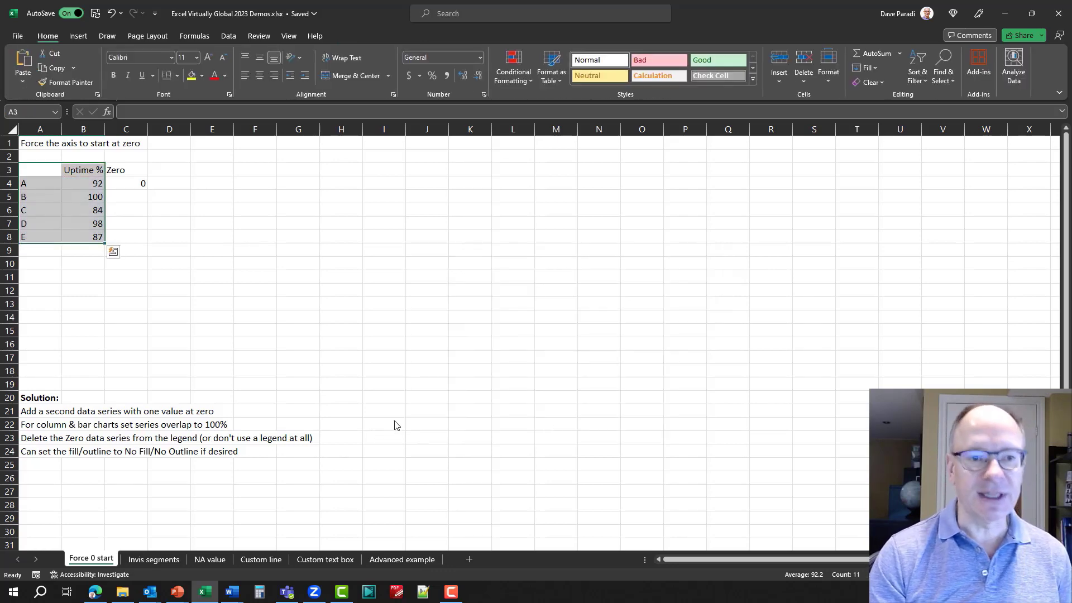
pyautogui.click(174, 205)
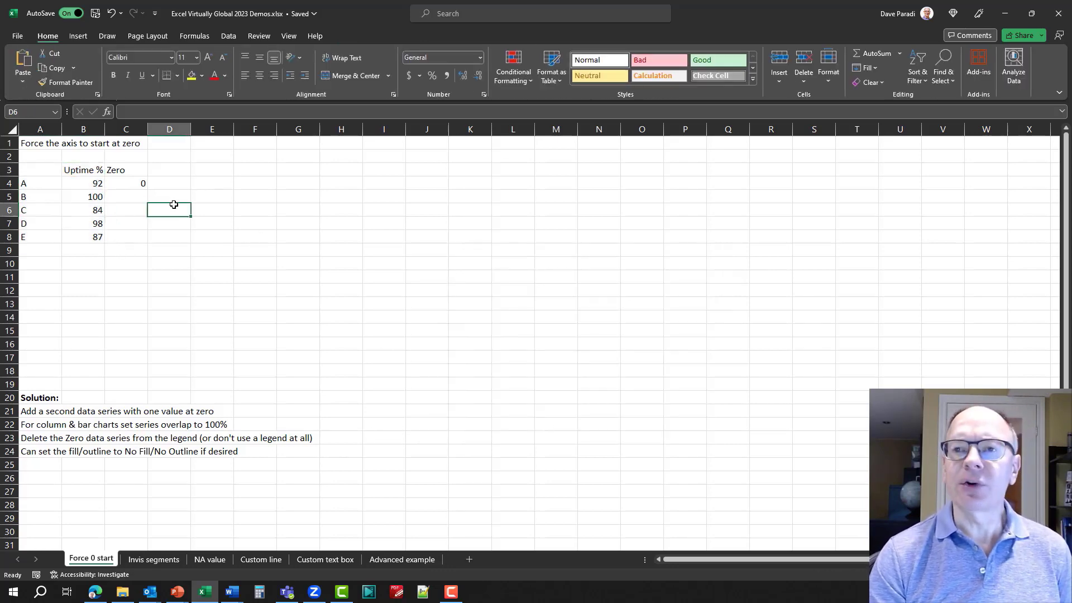
pyautogui.click(129, 184)
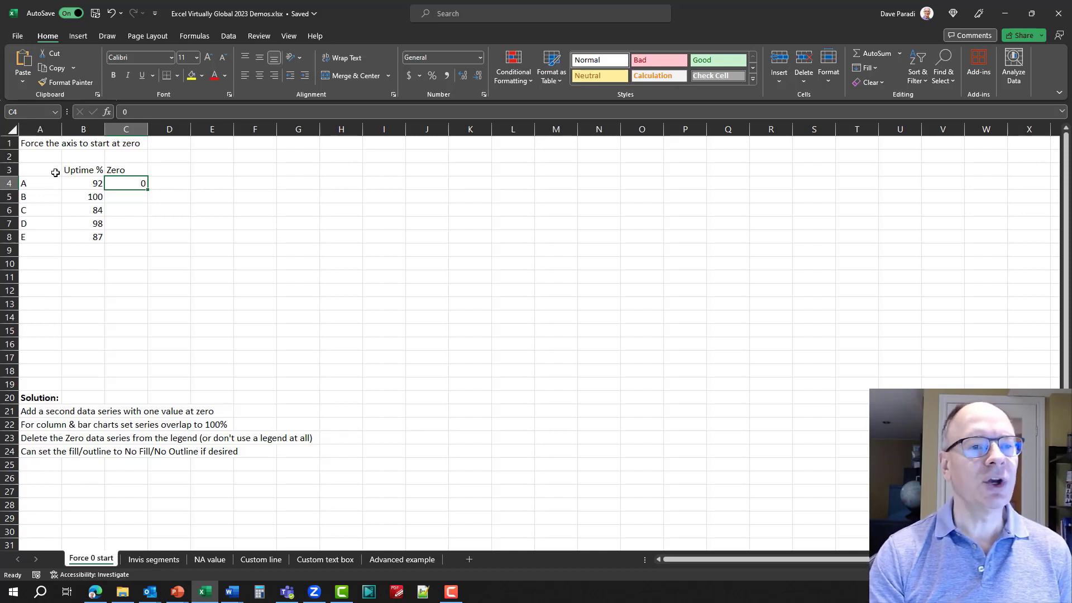
# Step: Chart A3:C8 as a clustered column chart and move it up beside the table
pyautogui.moveTo(52, 170); pyautogui.dragTo(130, 239)
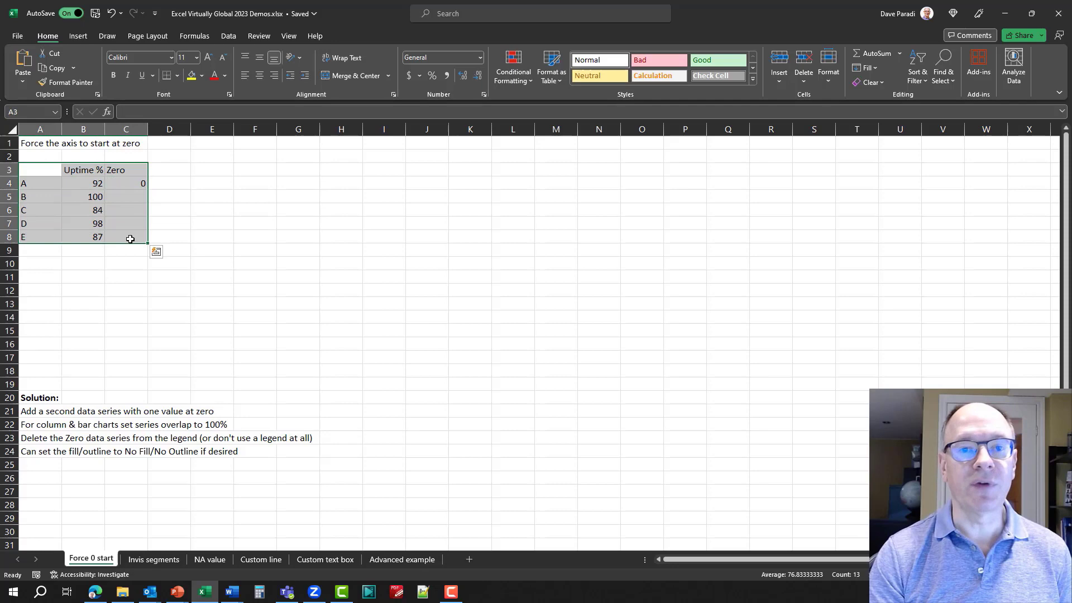
pyautogui.click(78, 35)
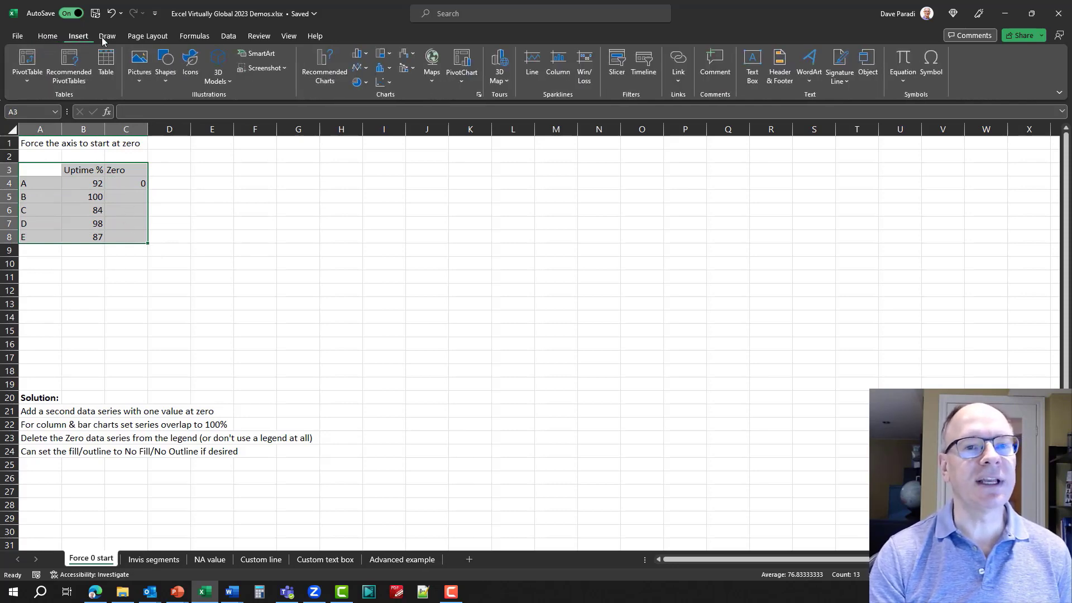
pyautogui.click(363, 54)
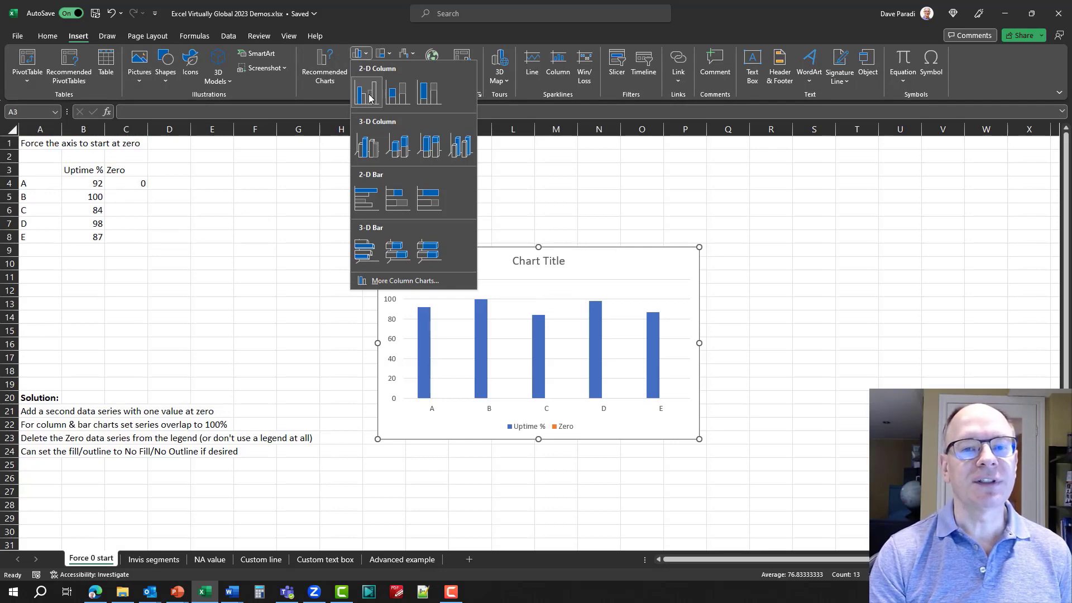
pyautogui.click(367, 98)
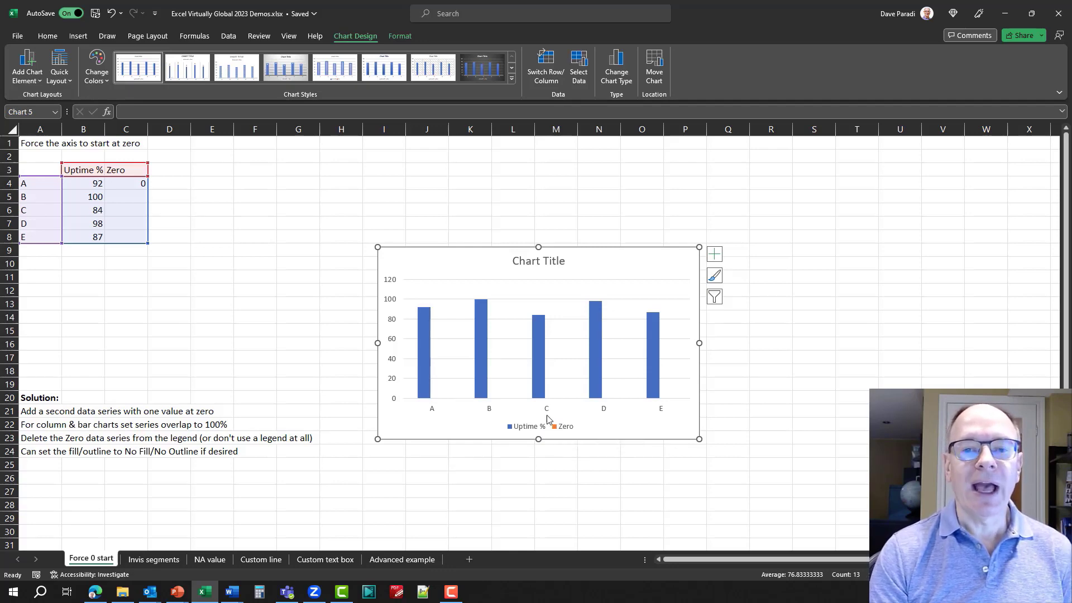
pyautogui.moveTo(463, 247); pyautogui.dragTo(327, 159)
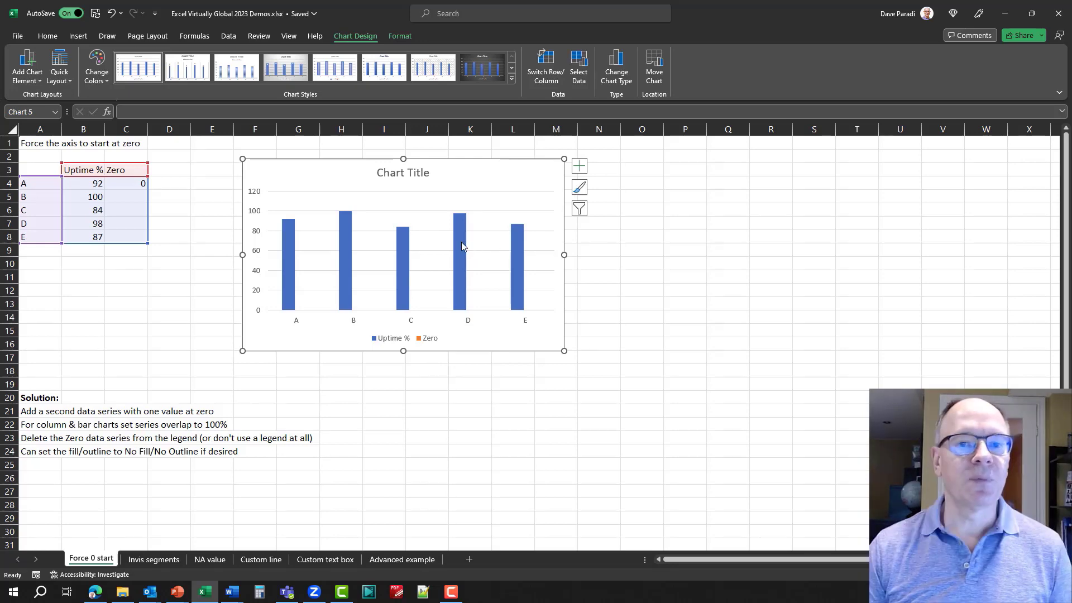
# Step: Give the Uptime % series 100% series overlap and 50% gap width
pyautogui.click(406, 242)
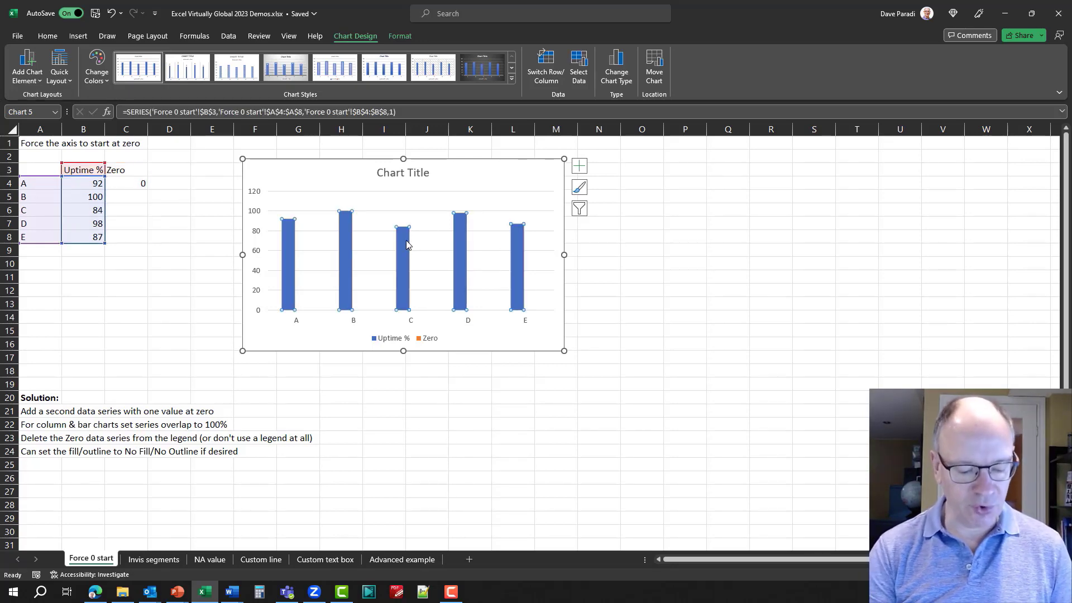
pyautogui.doubleClick(407, 240)
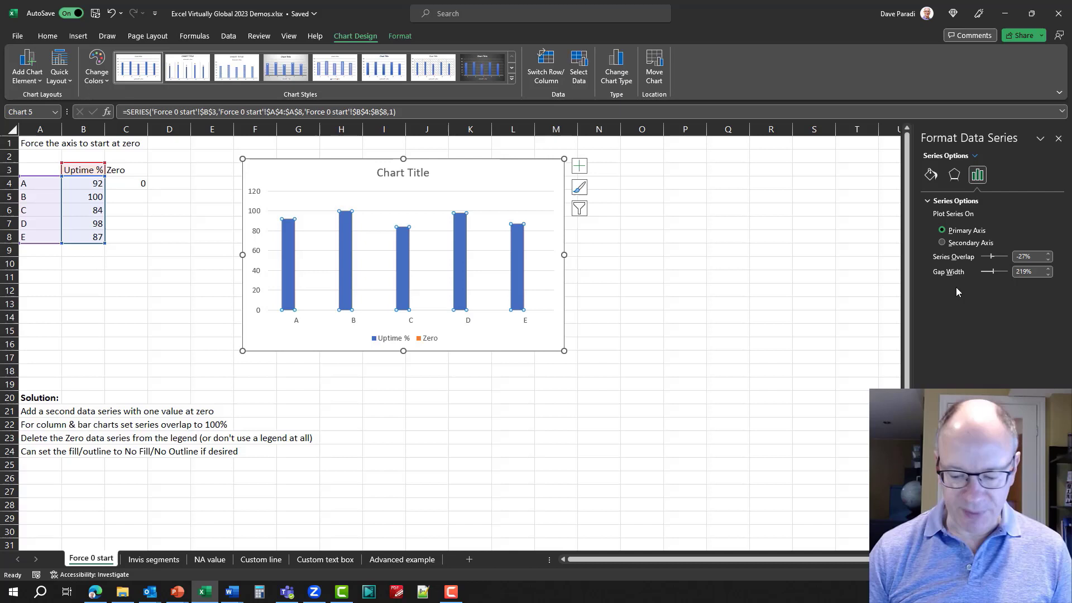
pyautogui.press('super+plus')
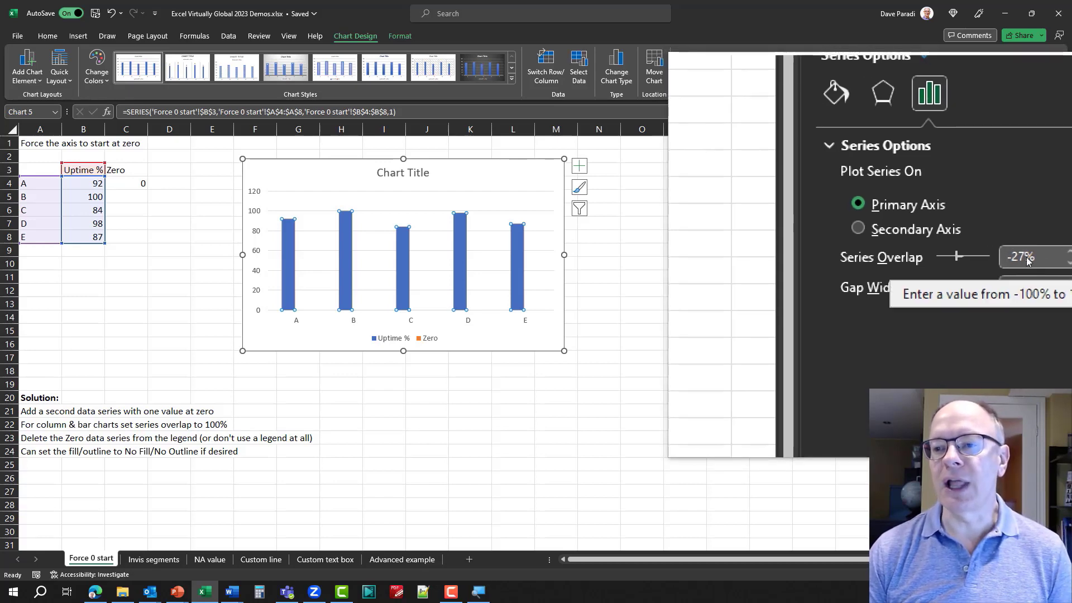
pyautogui.click(1028, 257)
pyautogui.press('BackSpace')
pyautogui.press('BackSpace')
pyautogui.press('BackSpace')
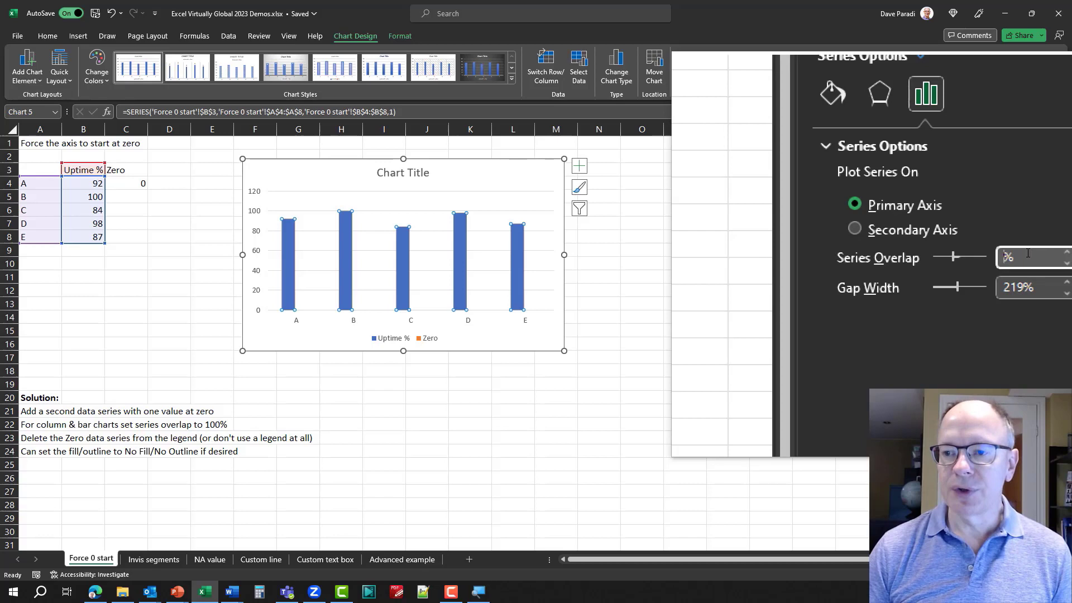
pyautogui.write('100')
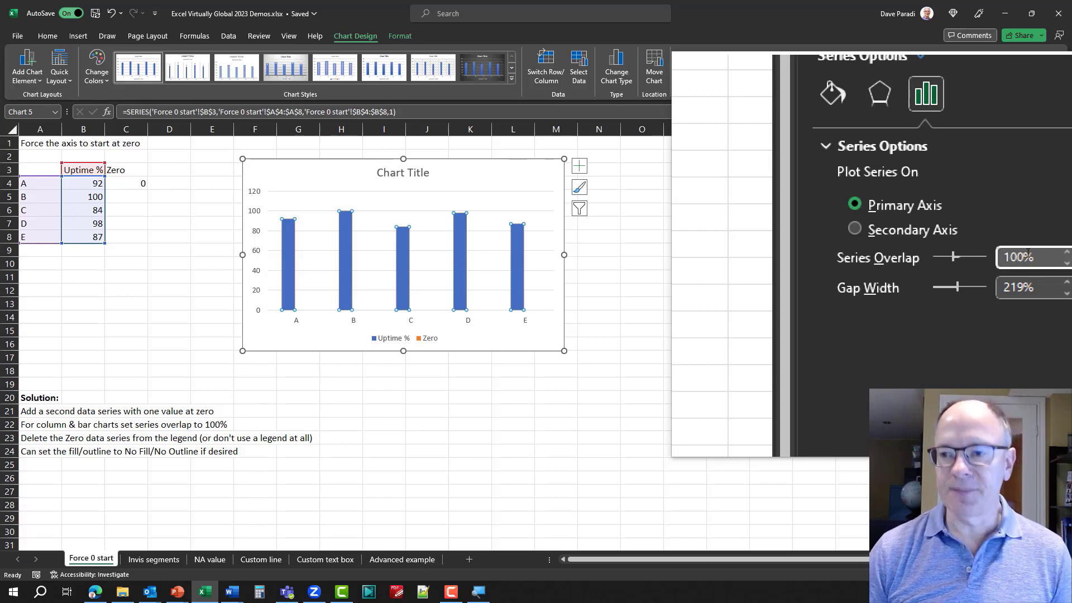
pyautogui.press('Return')
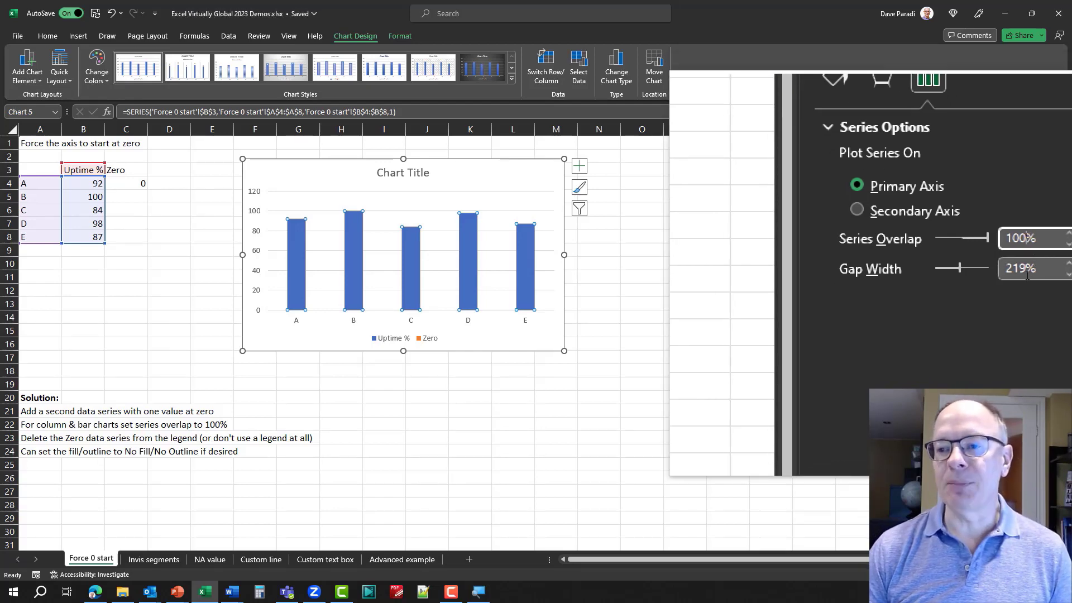
pyautogui.click(1029, 273)
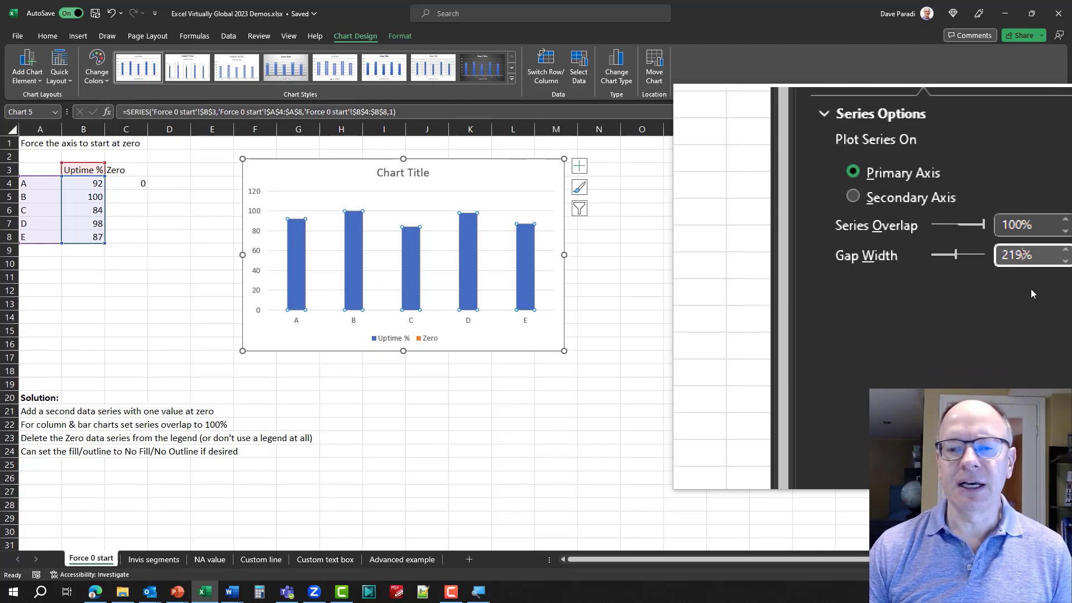
pyautogui.press('BackSpace')
pyautogui.press('BackSpace')
pyautogui.press('BackSpace')
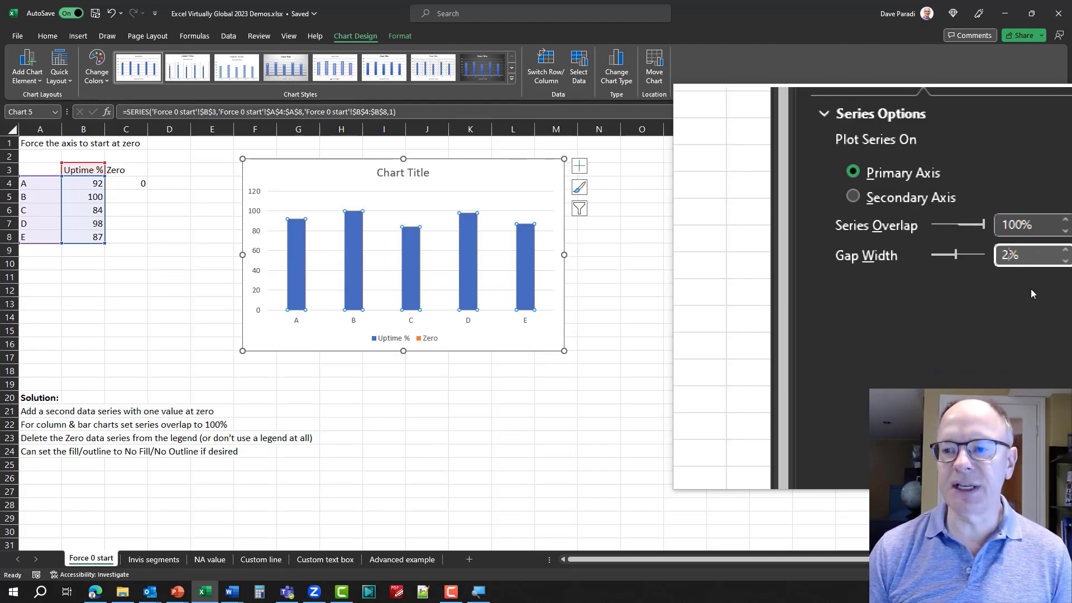
pyautogui.write('50')
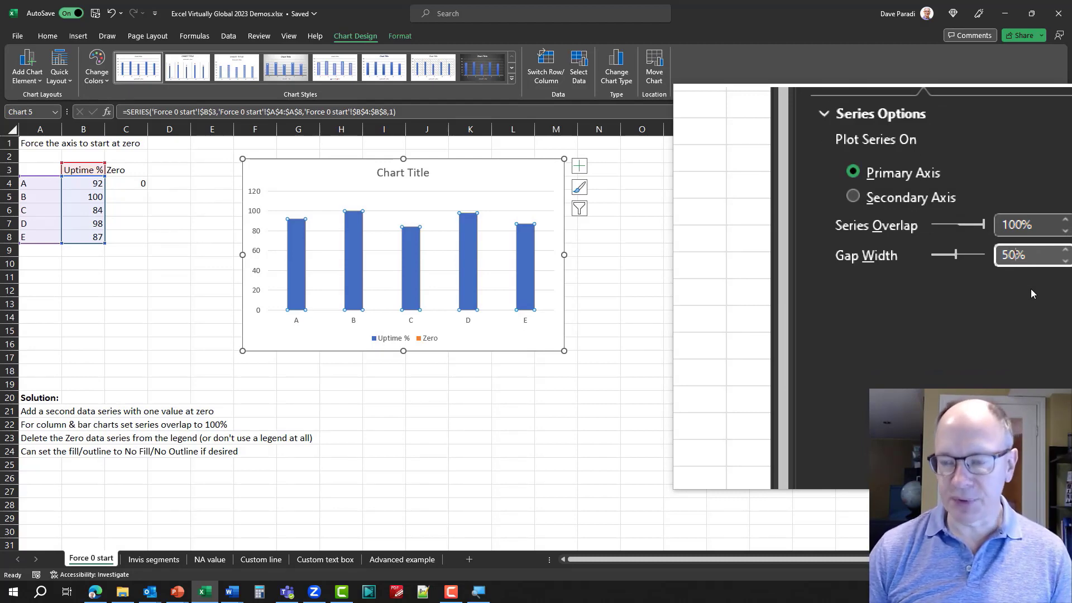
pyautogui.press('Return')
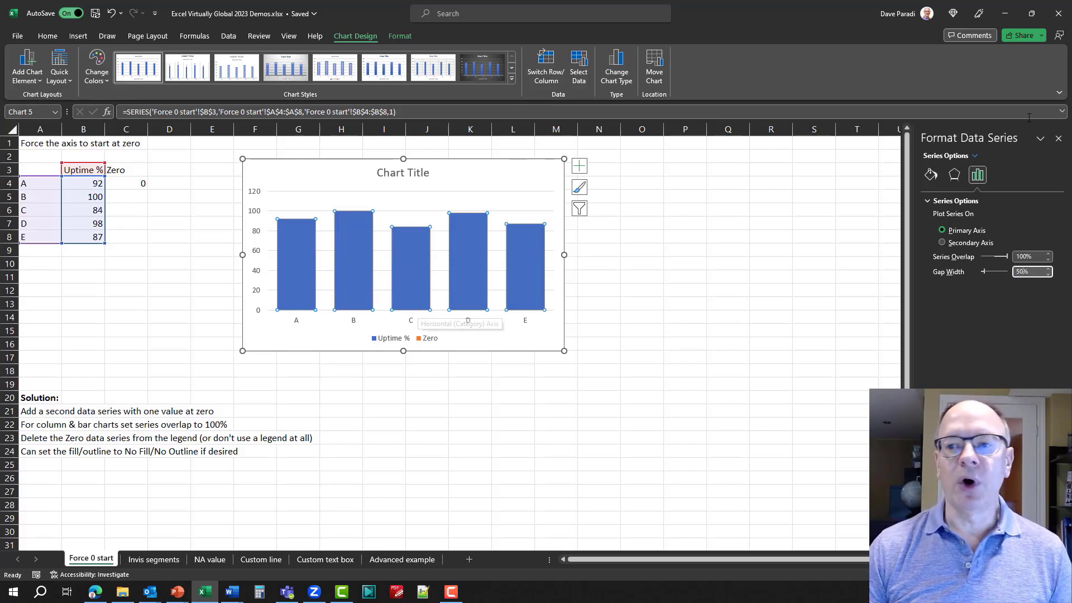
# Step: Select the Zero series from the chart elements list and set it to No Fill and No Outline
pyautogui.click(1058, 138)
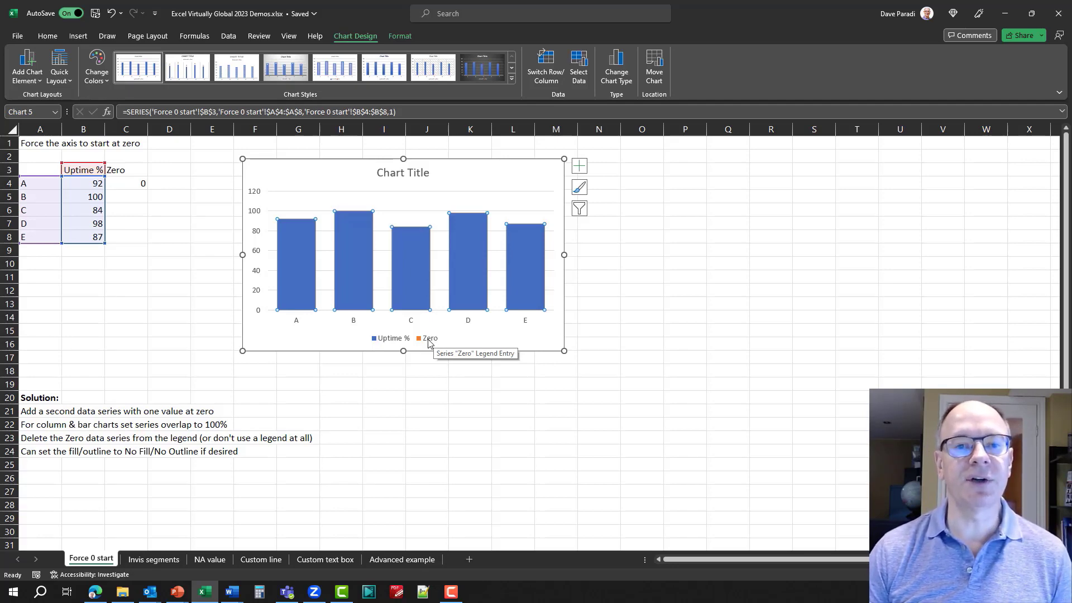
pyautogui.click(401, 37)
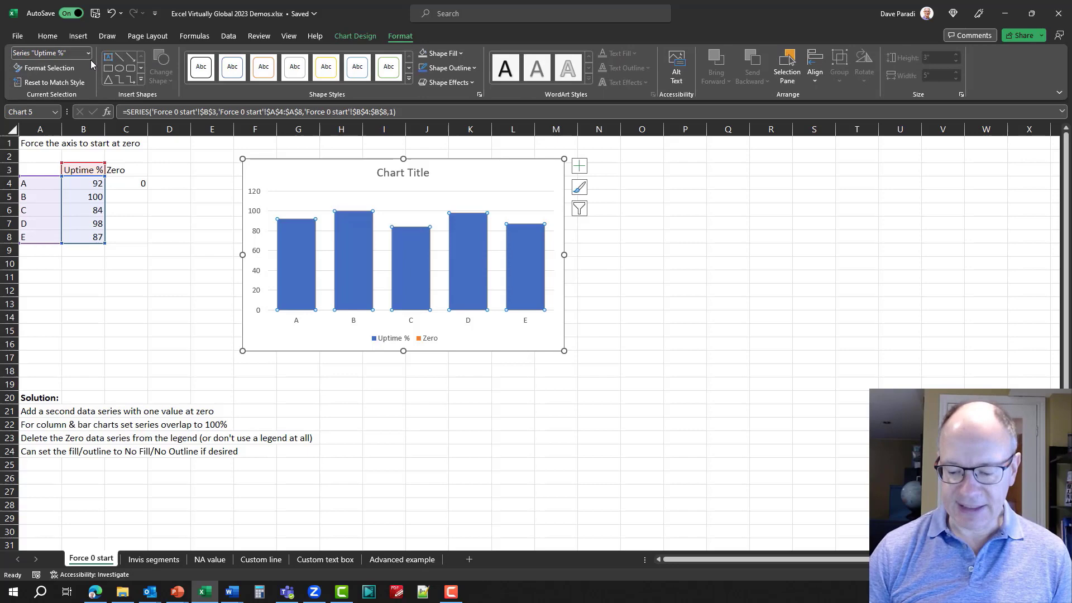
pyautogui.press('super+plus')
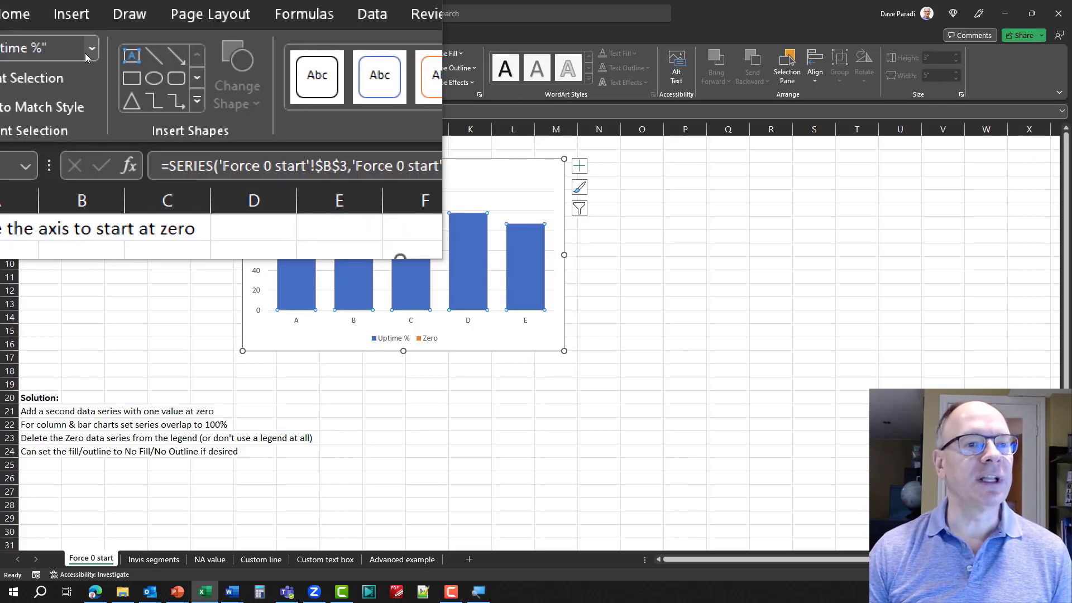
pyautogui.click(88, 52)
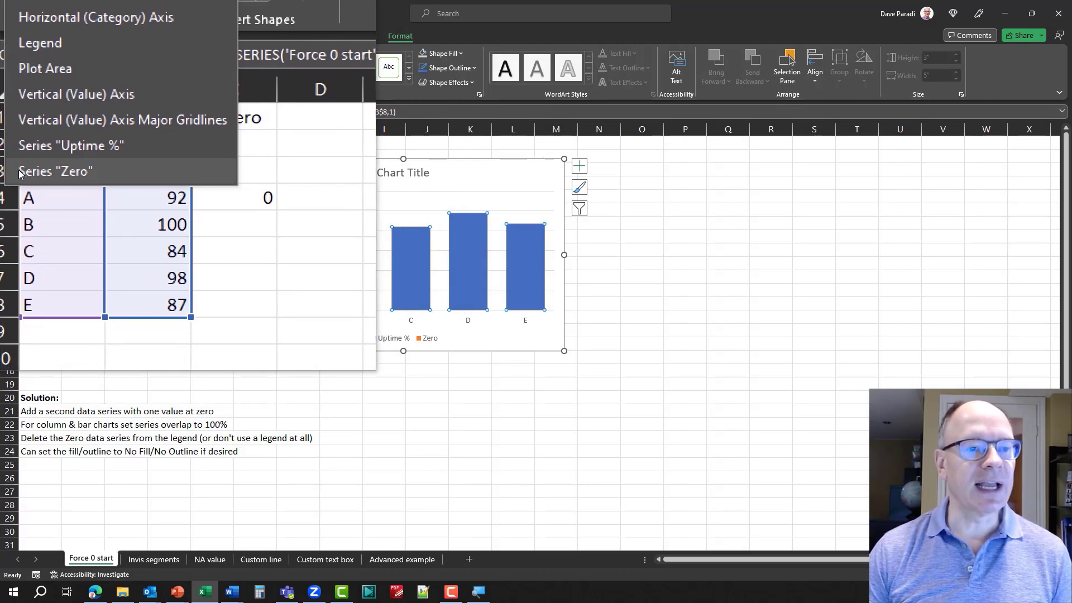
pyautogui.click(20, 173)
pyautogui.press('super+Escape')
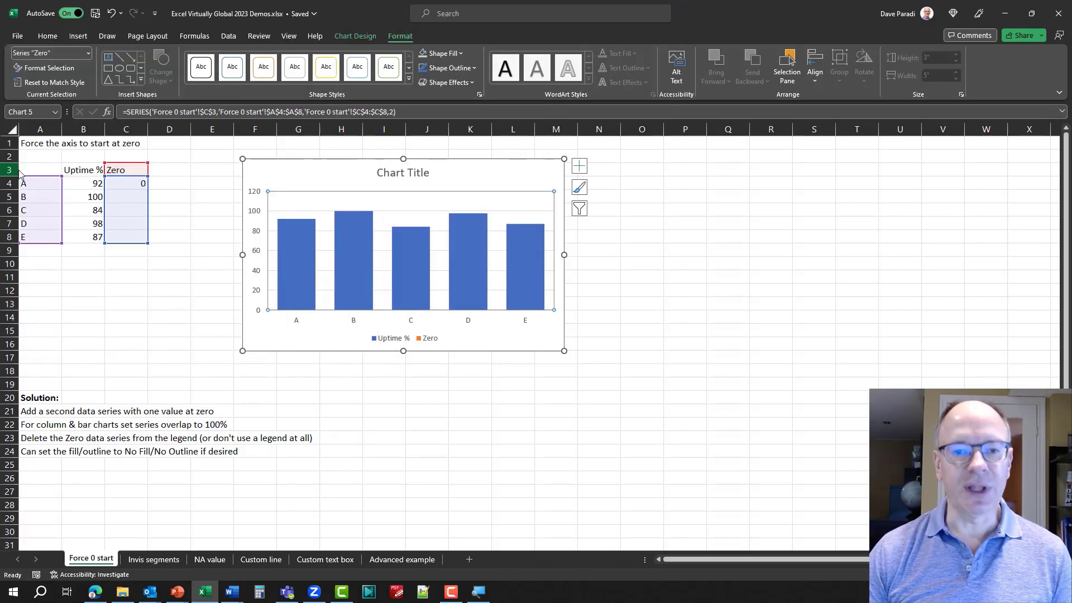
pyautogui.click(443, 53)
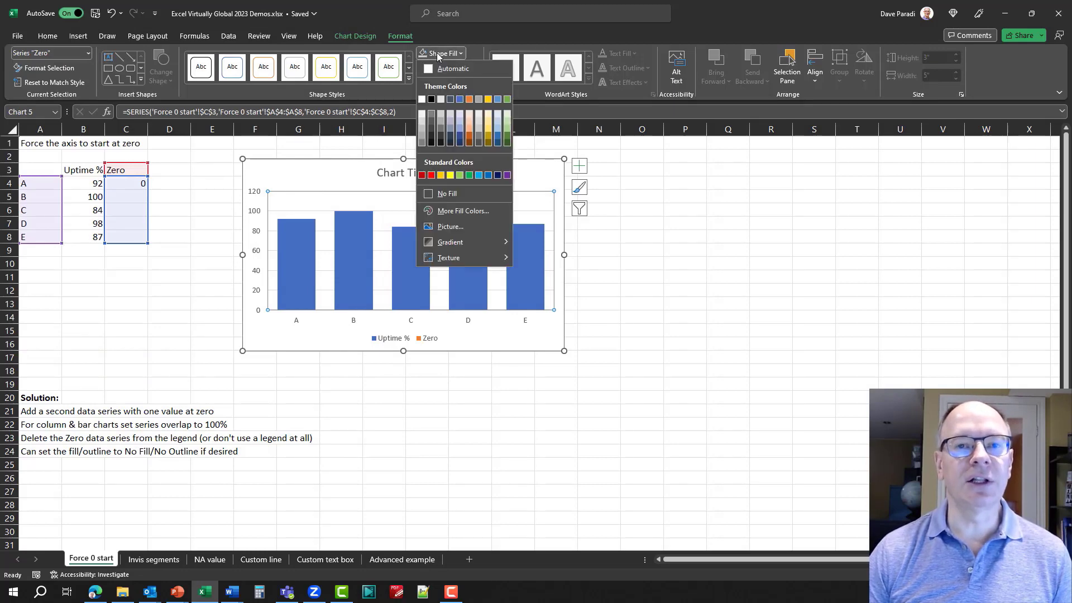
pyautogui.click(447, 194)
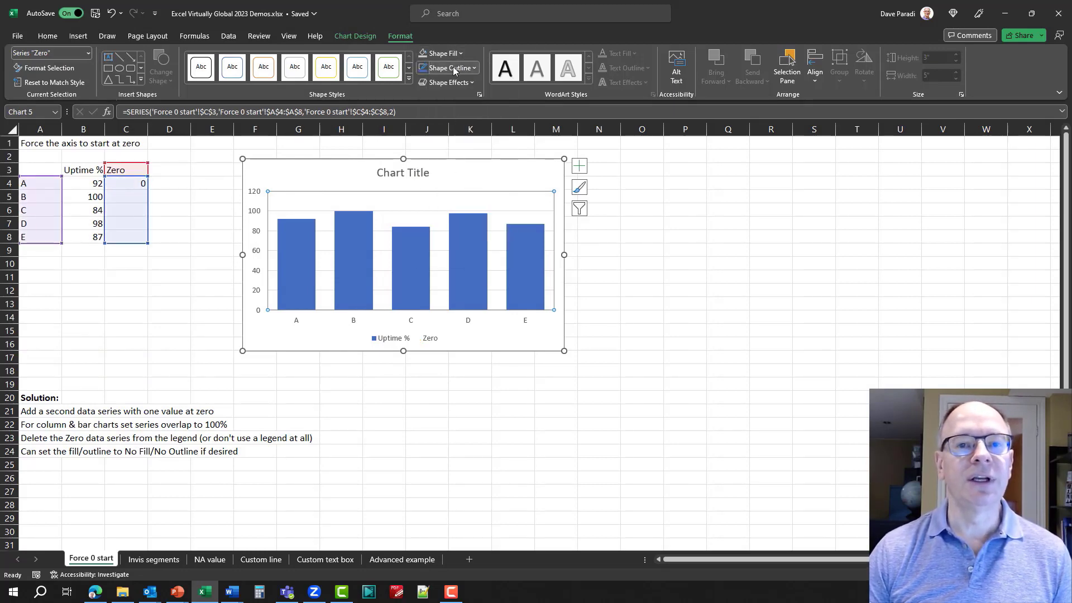
pyautogui.click(453, 68)
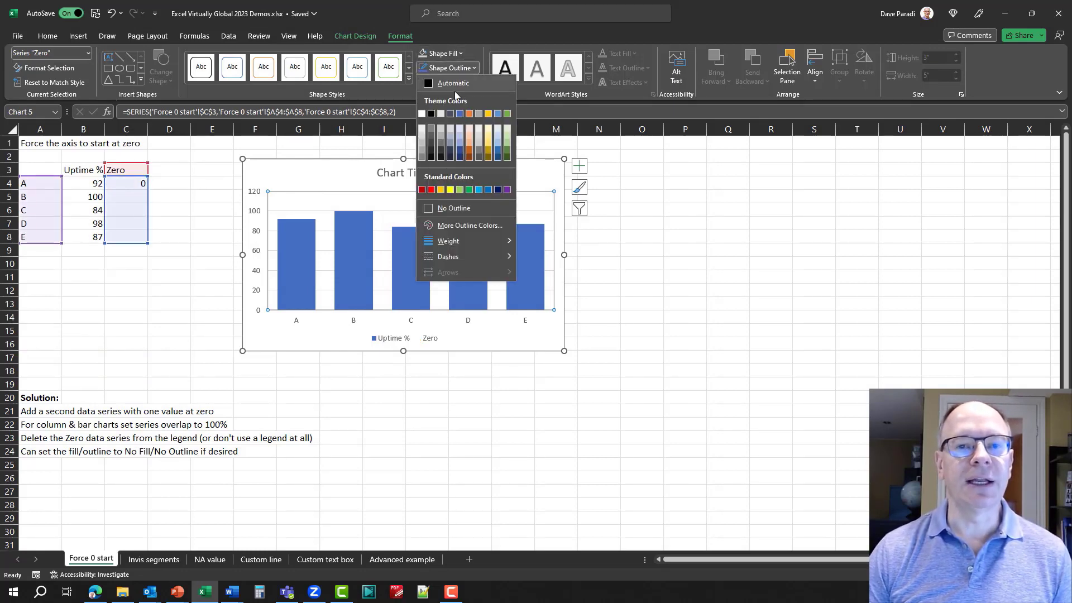
pyautogui.click(456, 209)
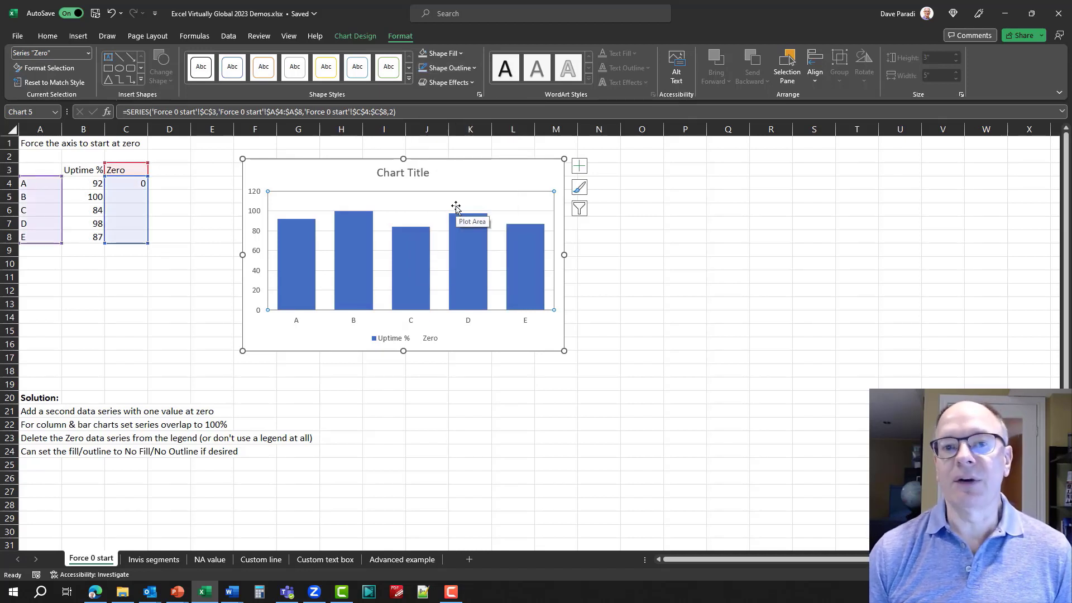
# Step: Uncheck Legend in the chart's Chart Elements list
pyautogui.click(485, 164)
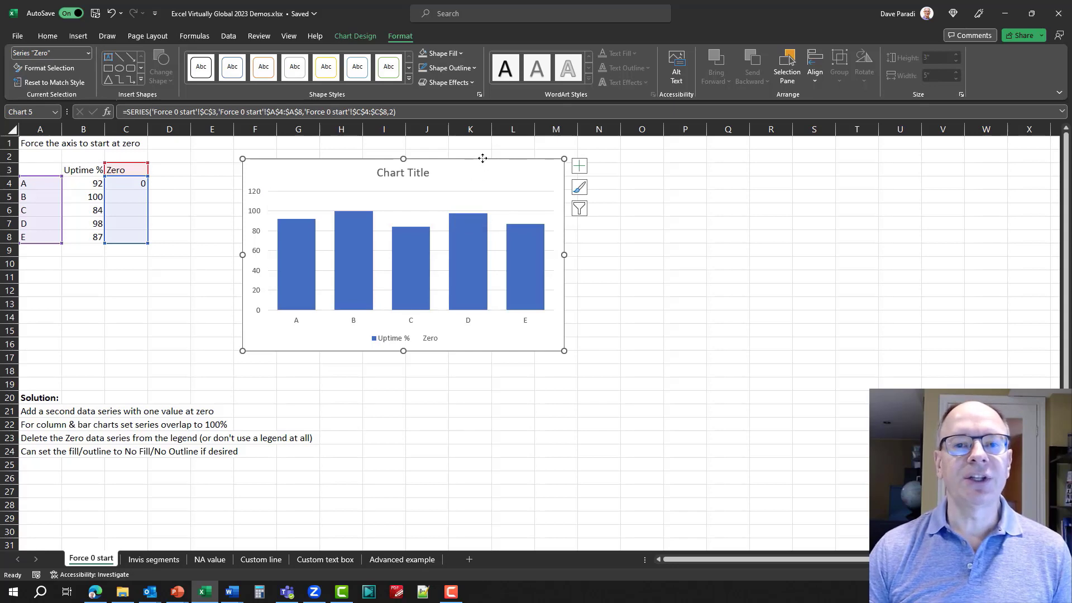
pyautogui.click(578, 167)
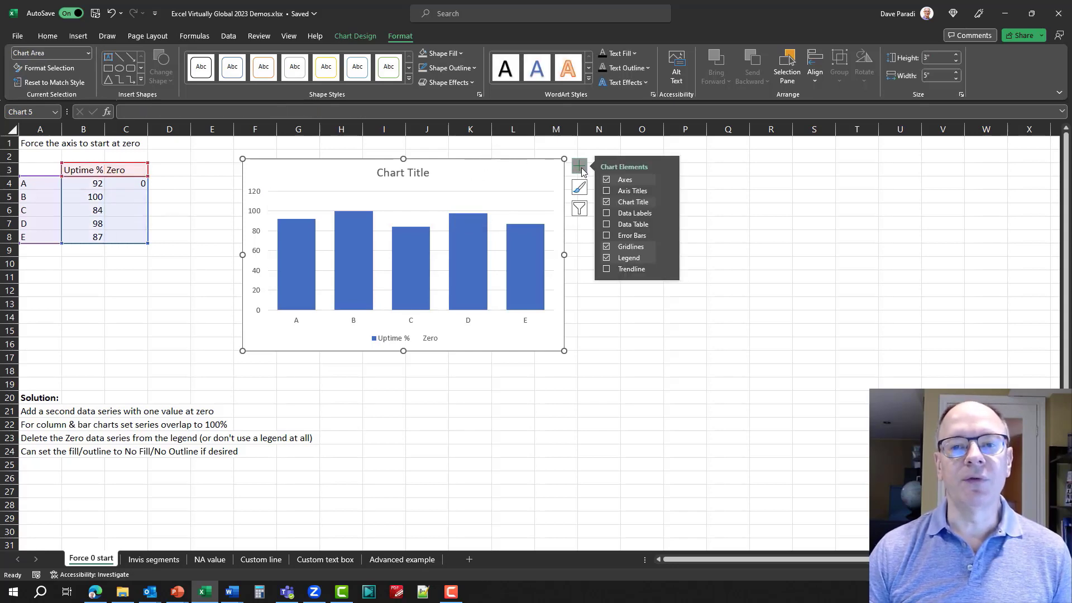
pyautogui.click(607, 259)
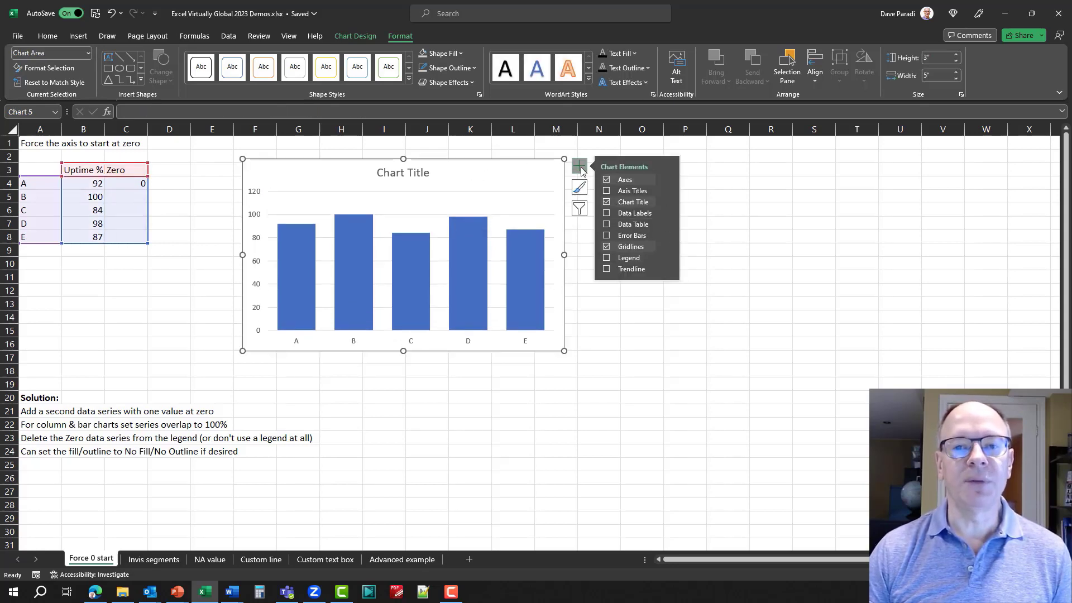
pyautogui.click(579, 167)
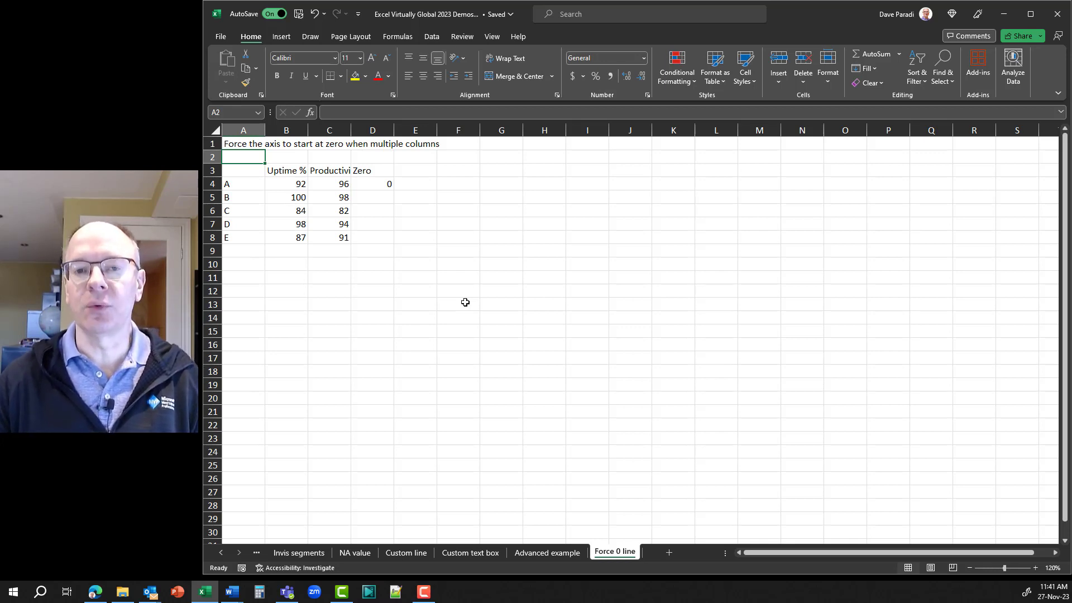
# Step: Insert a 2-D clustered column chart from A3:D8 (Uptime %, Productivity %, Zero)
pyautogui.click(251, 171)
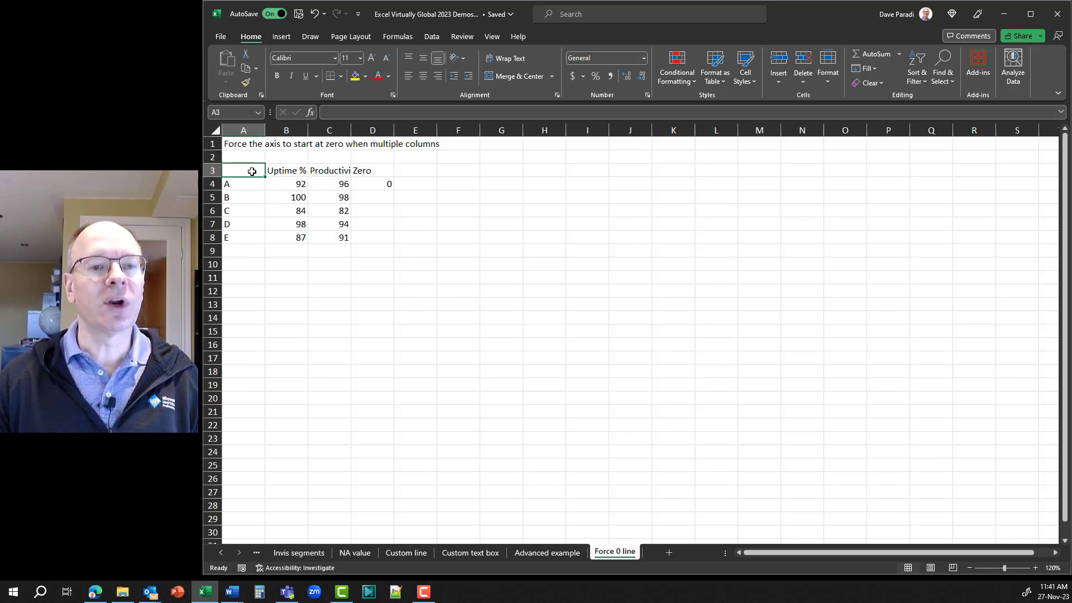
pyautogui.click(288, 173)
pyautogui.click(339, 172)
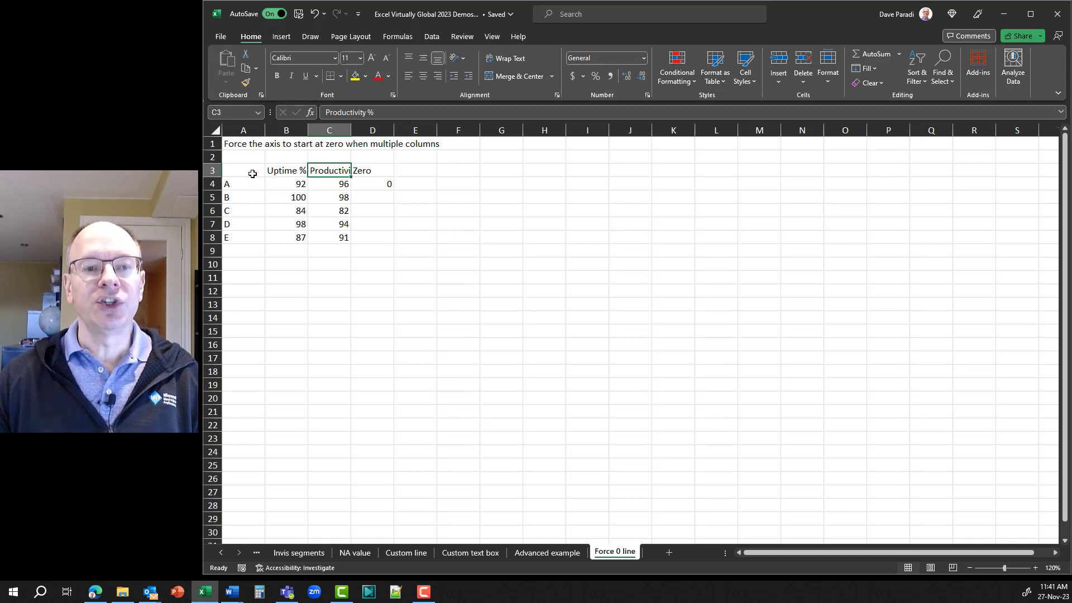
pyautogui.moveTo(252, 173); pyautogui.dragTo(372, 240)
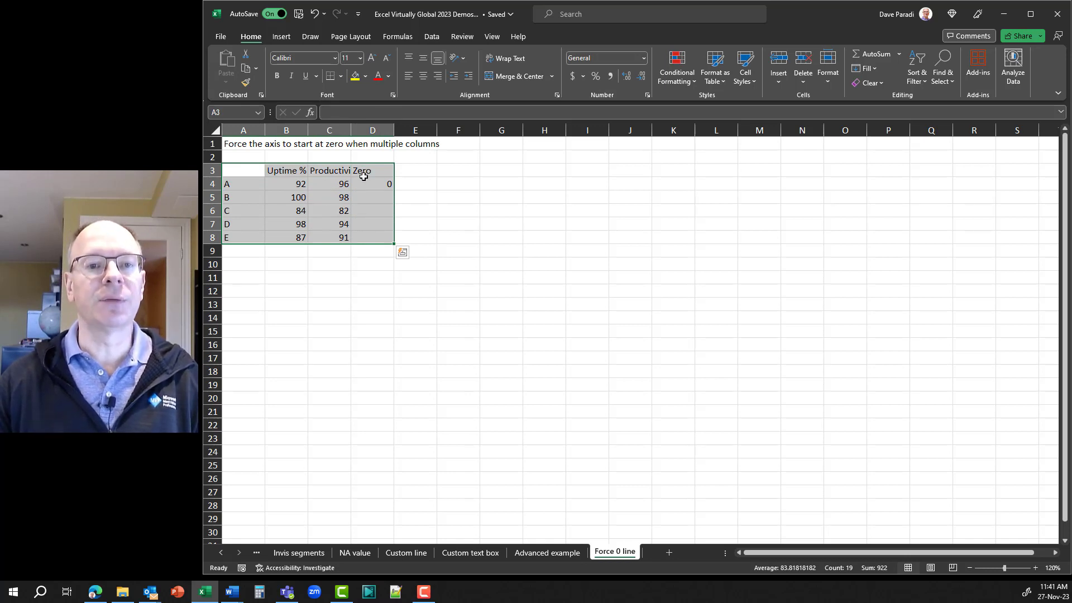
pyautogui.click(281, 37)
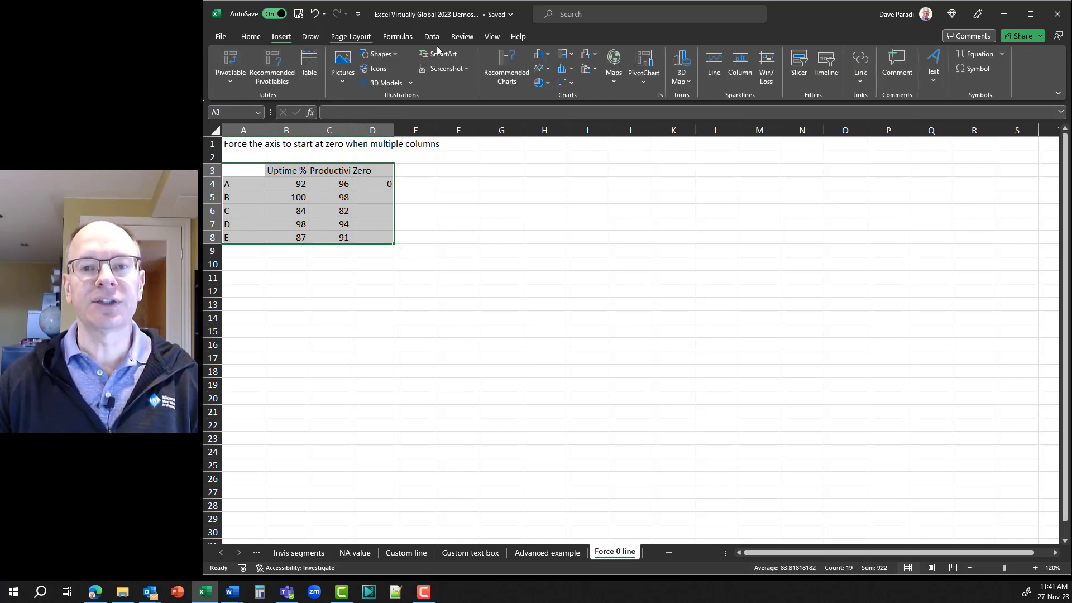
pyautogui.click(541, 55)
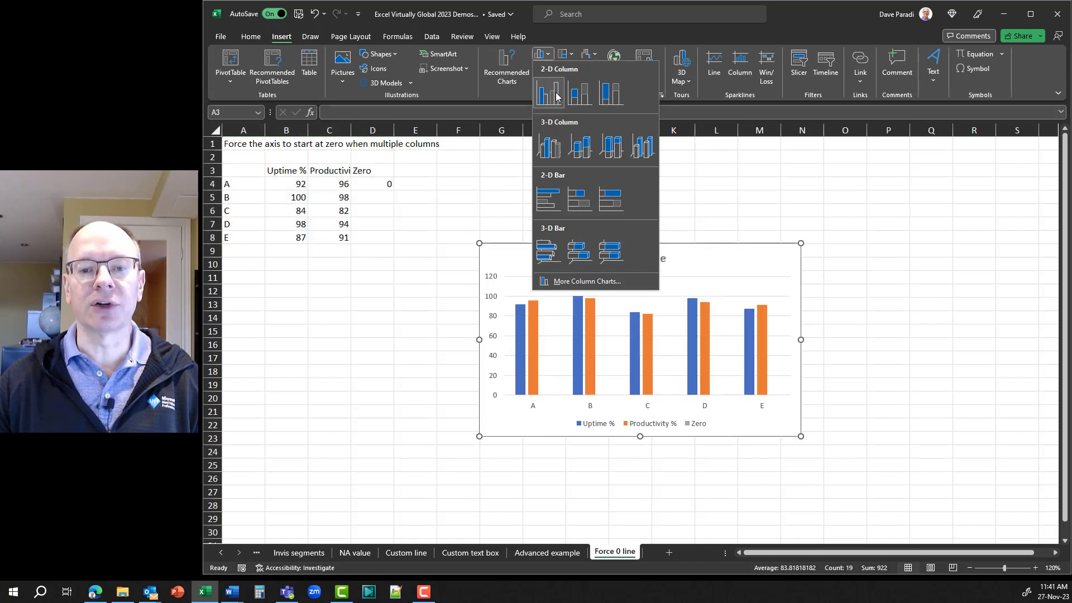
pyautogui.click(549, 91)
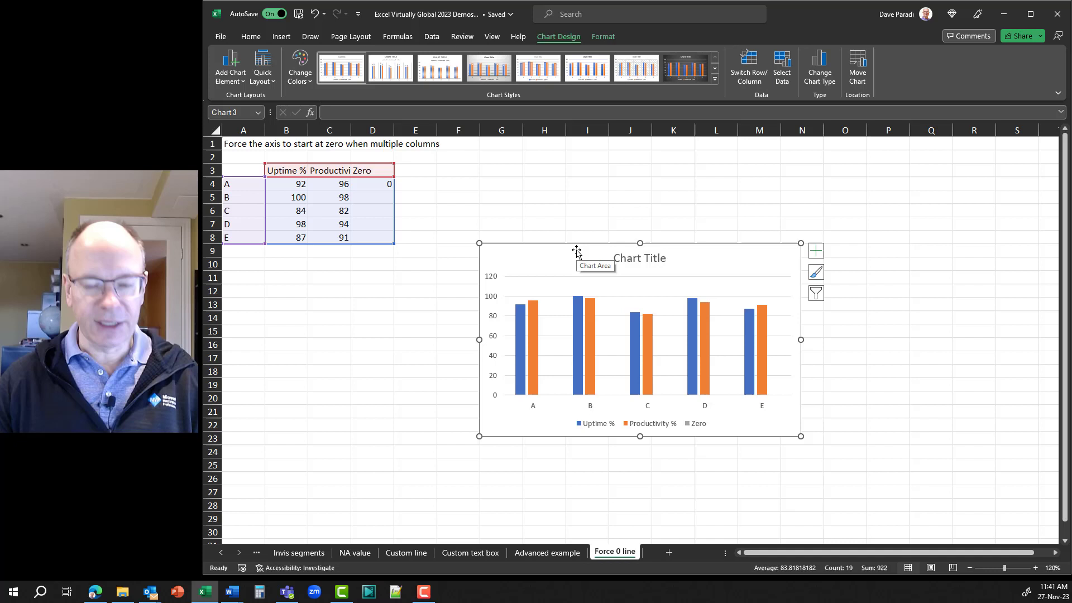
pyautogui.doubleClick(576, 251)
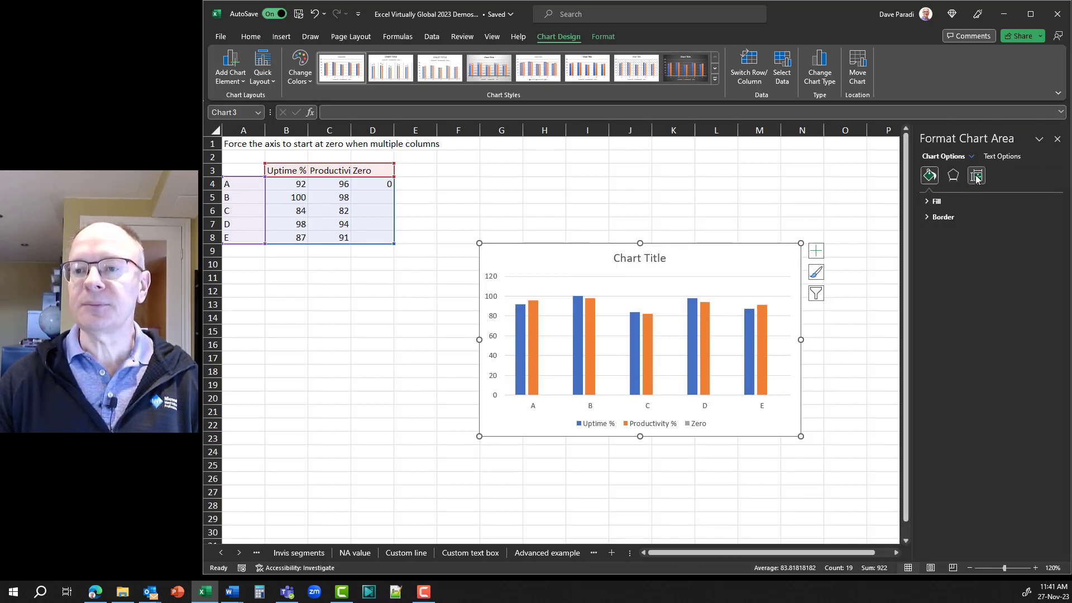
pyautogui.click(692, 316)
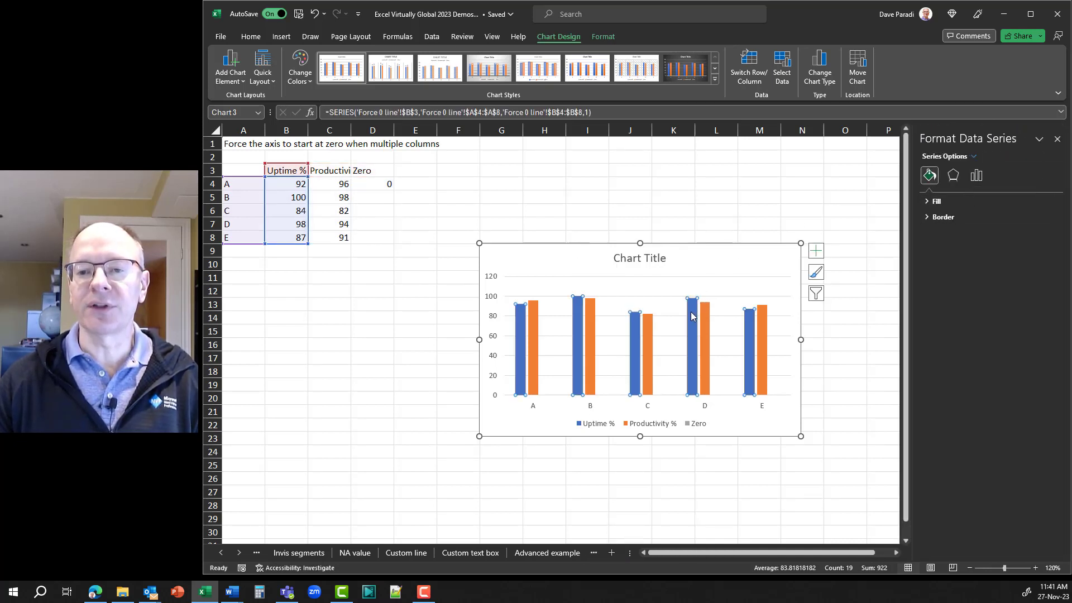
pyautogui.click(977, 176)
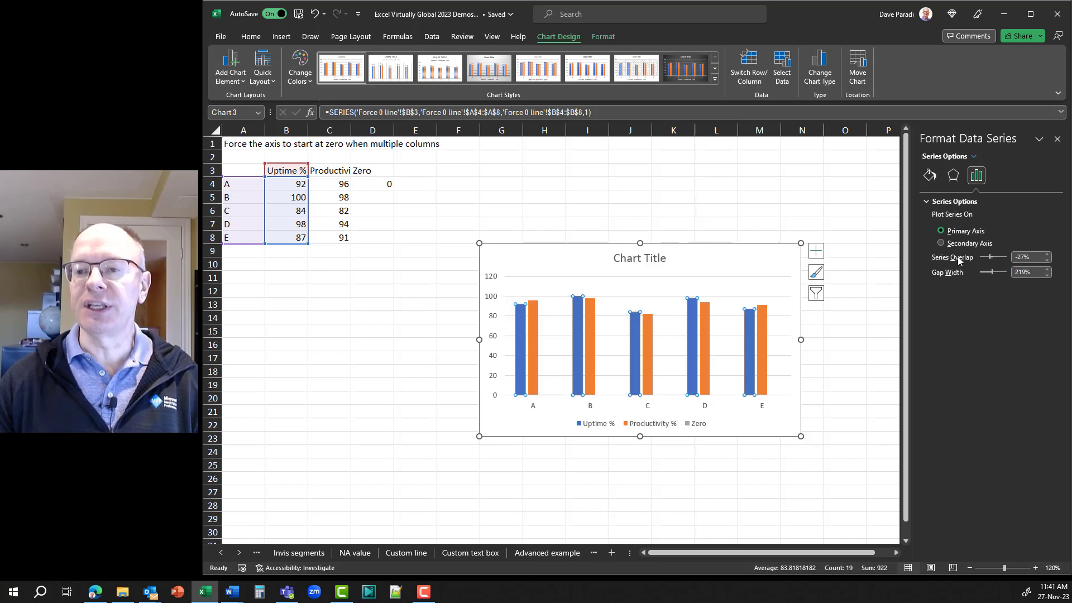
pyautogui.click(1013, 258)
pyautogui.write('100')
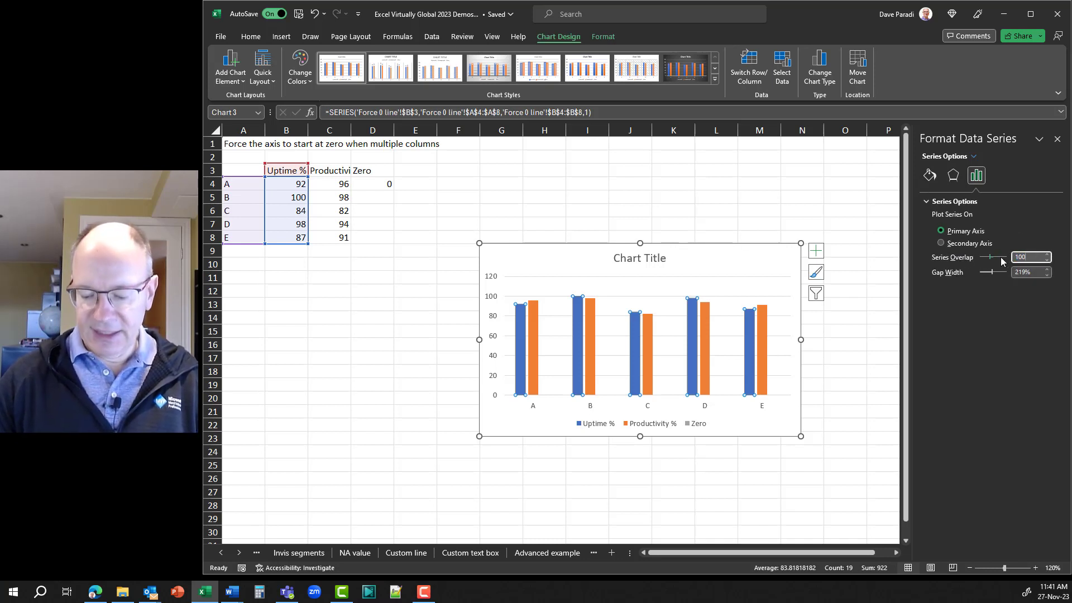
pyautogui.press('Return')
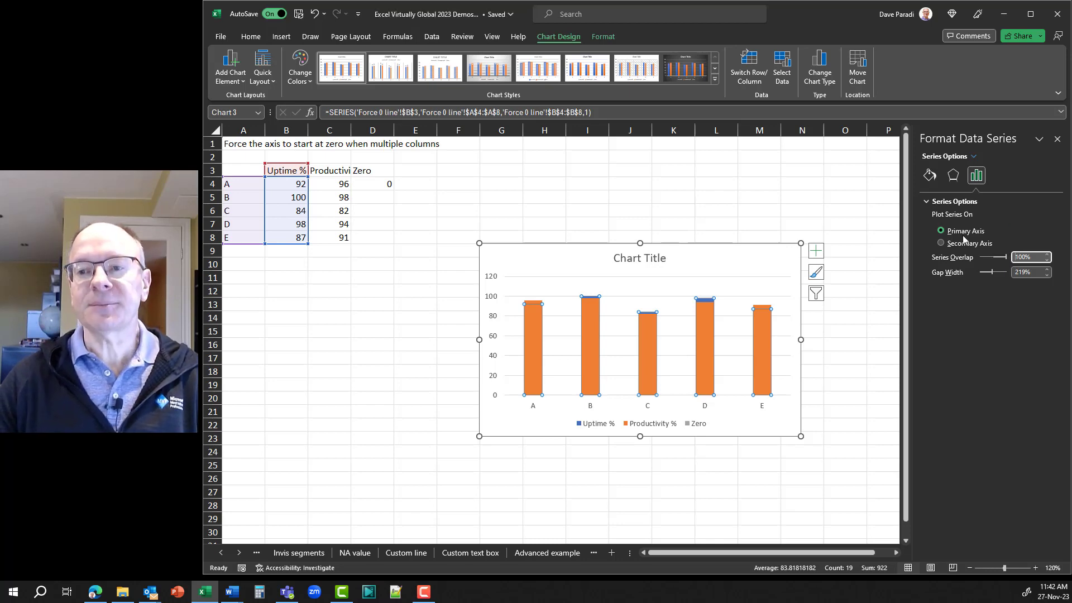
# Step: Change the Zero series chart type to Line in Change Series Chart Type, keeping the others as columns
pyautogui.click(1058, 140)
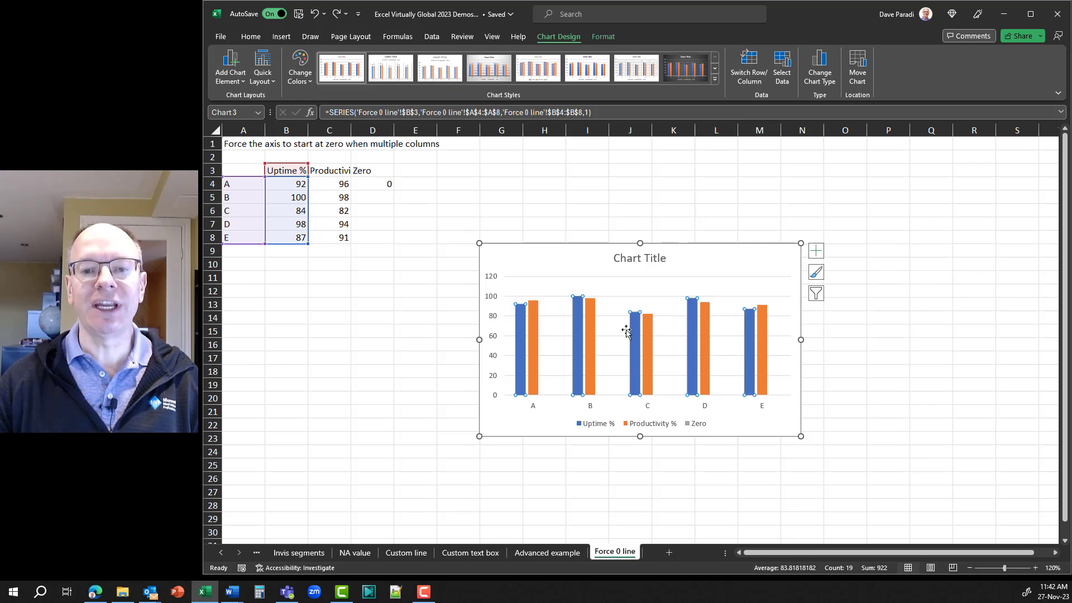
pyautogui.moveTo(591, 315)
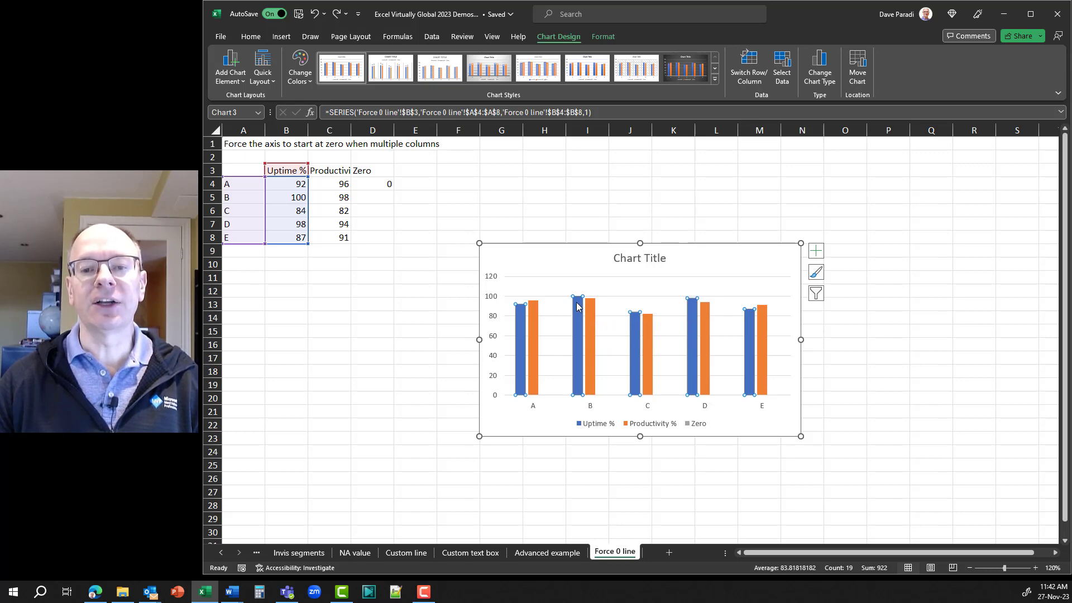
pyautogui.rightClick(578, 306)
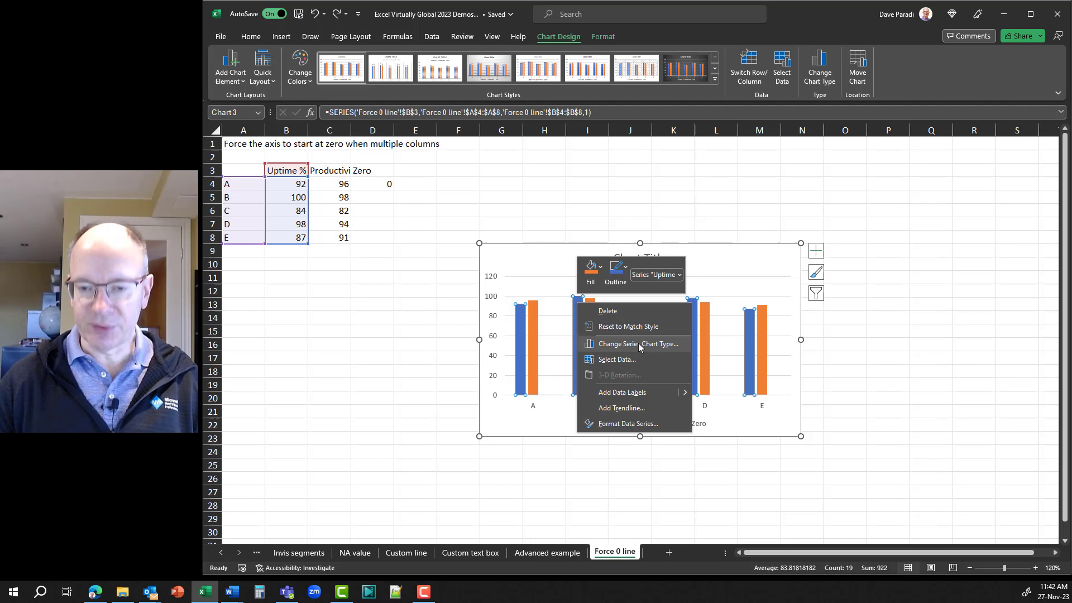
pyautogui.press('super+plus')
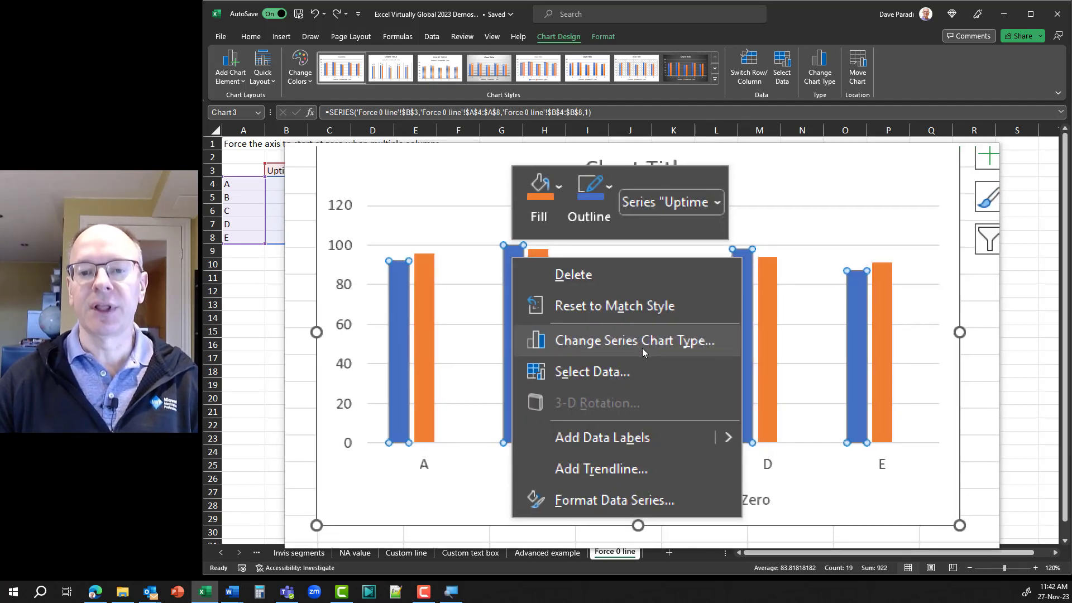
pyautogui.click(642, 347)
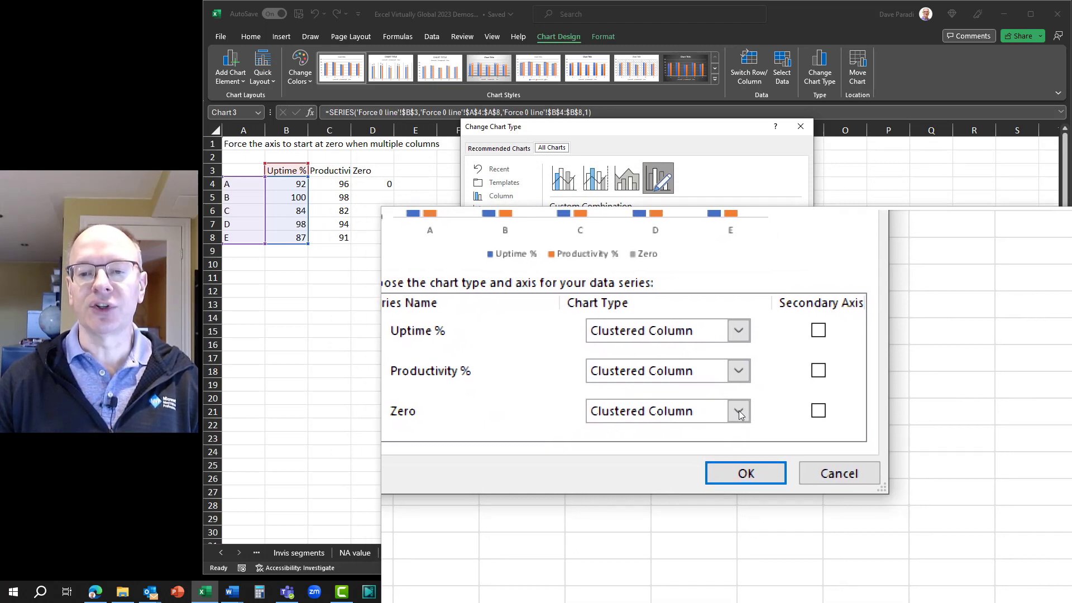
pyautogui.click(739, 412)
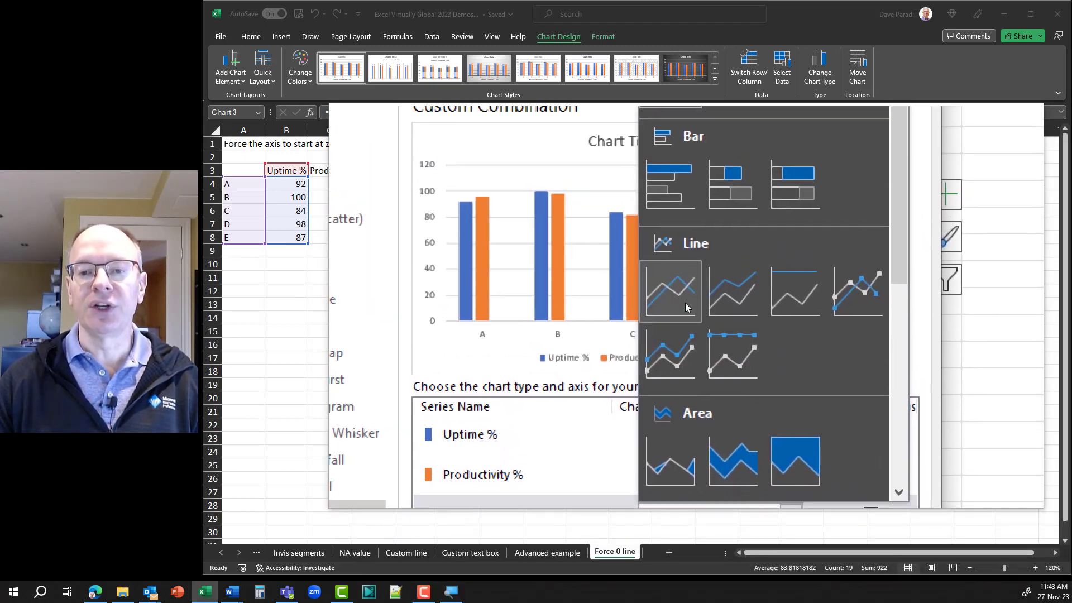
pyautogui.click(685, 301)
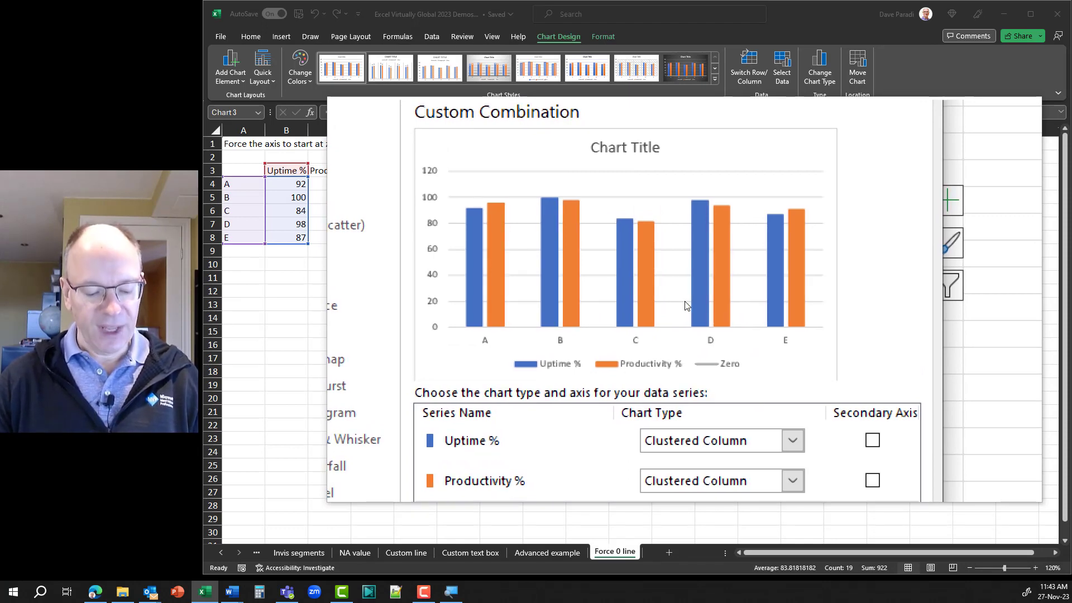
pyautogui.press('super+Escape')
pyautogui.click(753, 442)
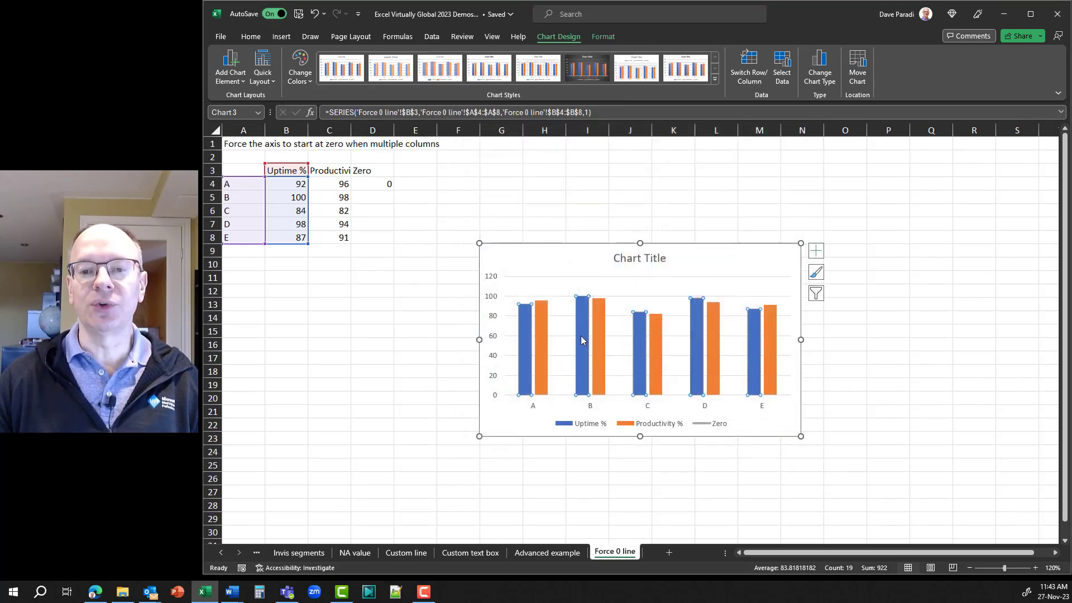
pyautogui.moveTo(601, 337)
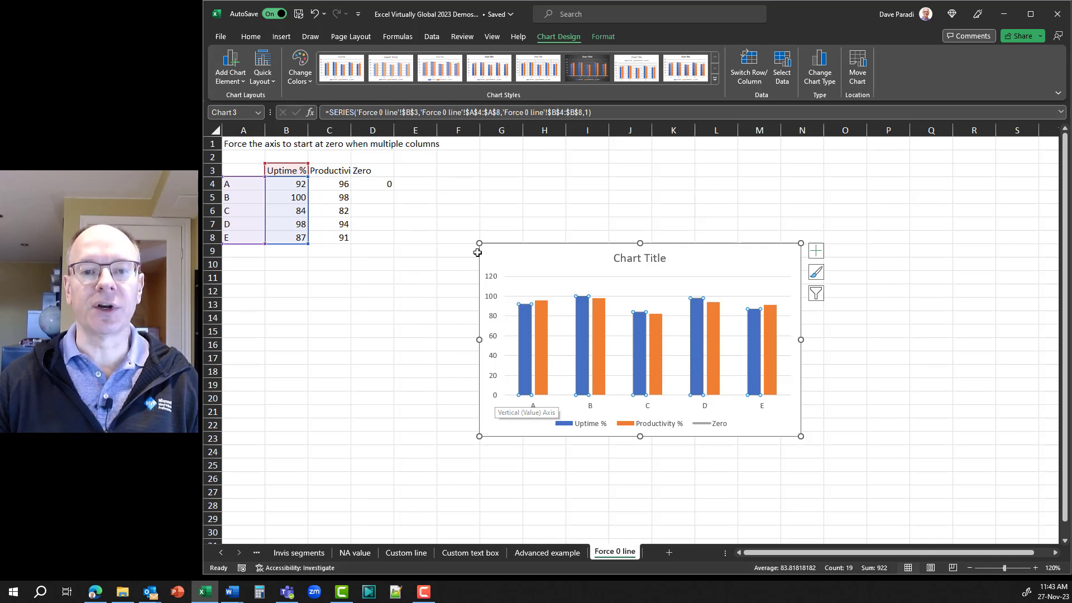
pyautogui.click(422, 250)
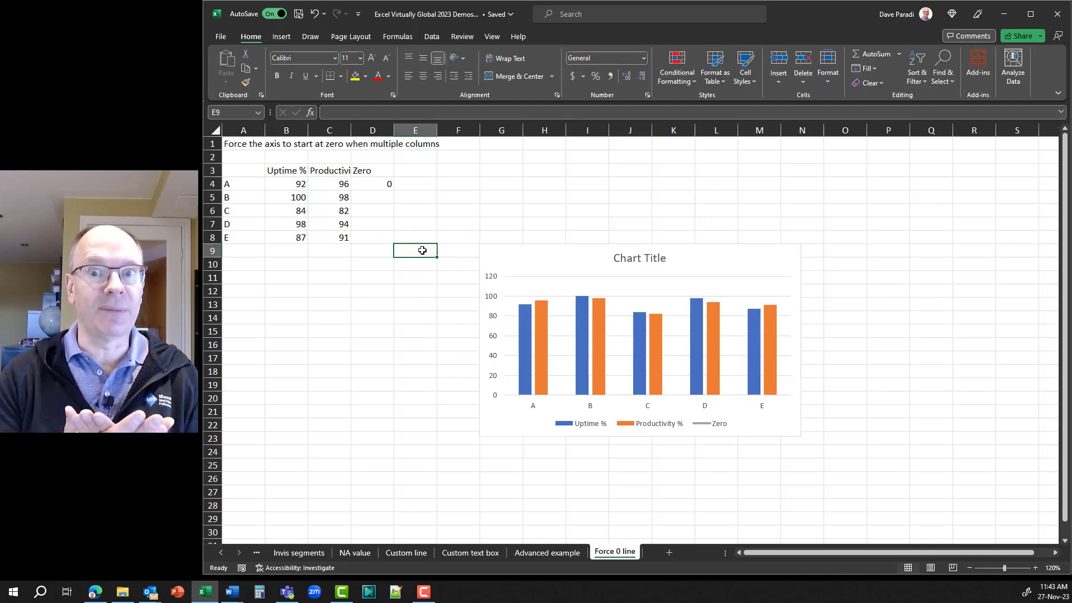